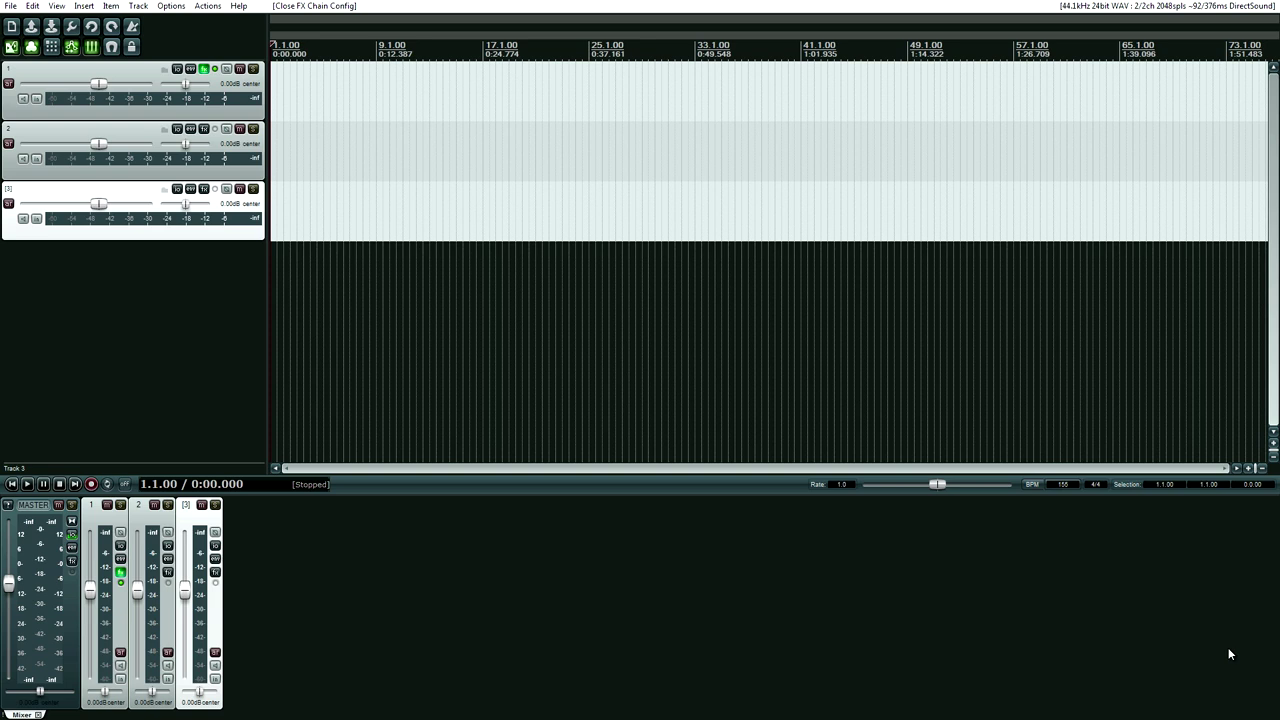
Open track 1's effects chain holding the Virtual Tape Machines plugin.
left_click(203, 71)
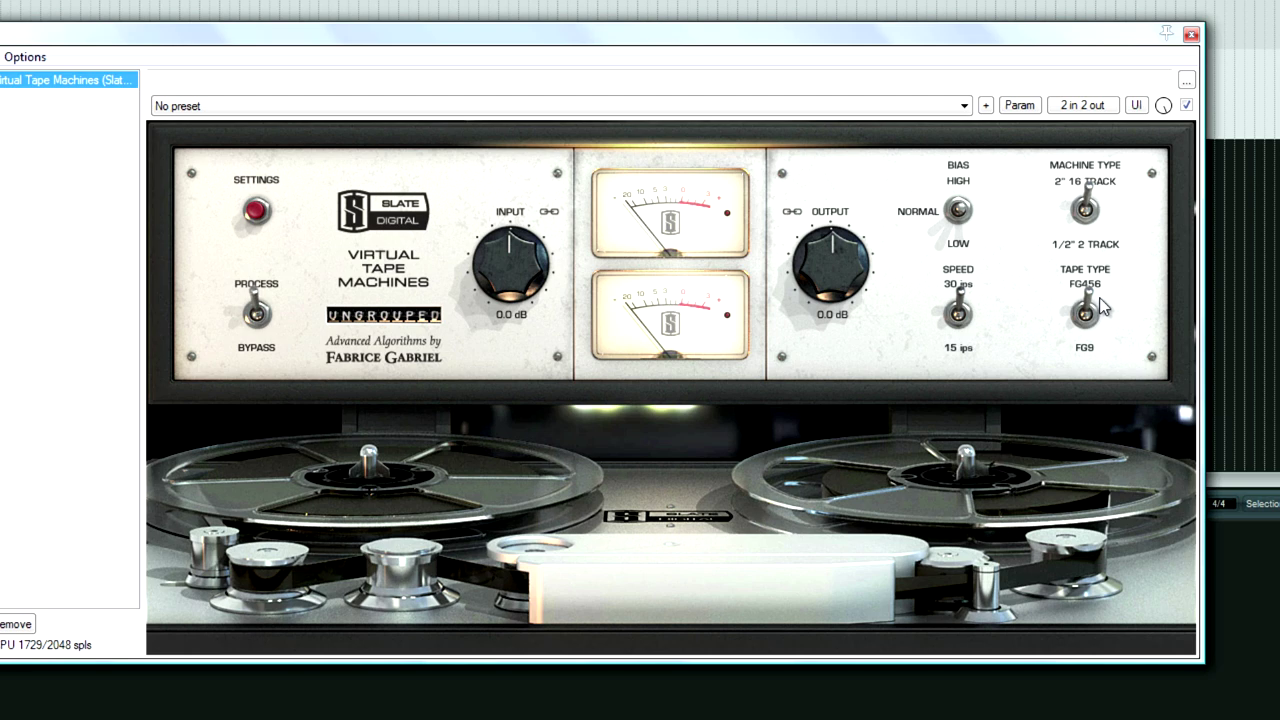
Switch track 1's tape type to FG9.
left_click(1087, 313)
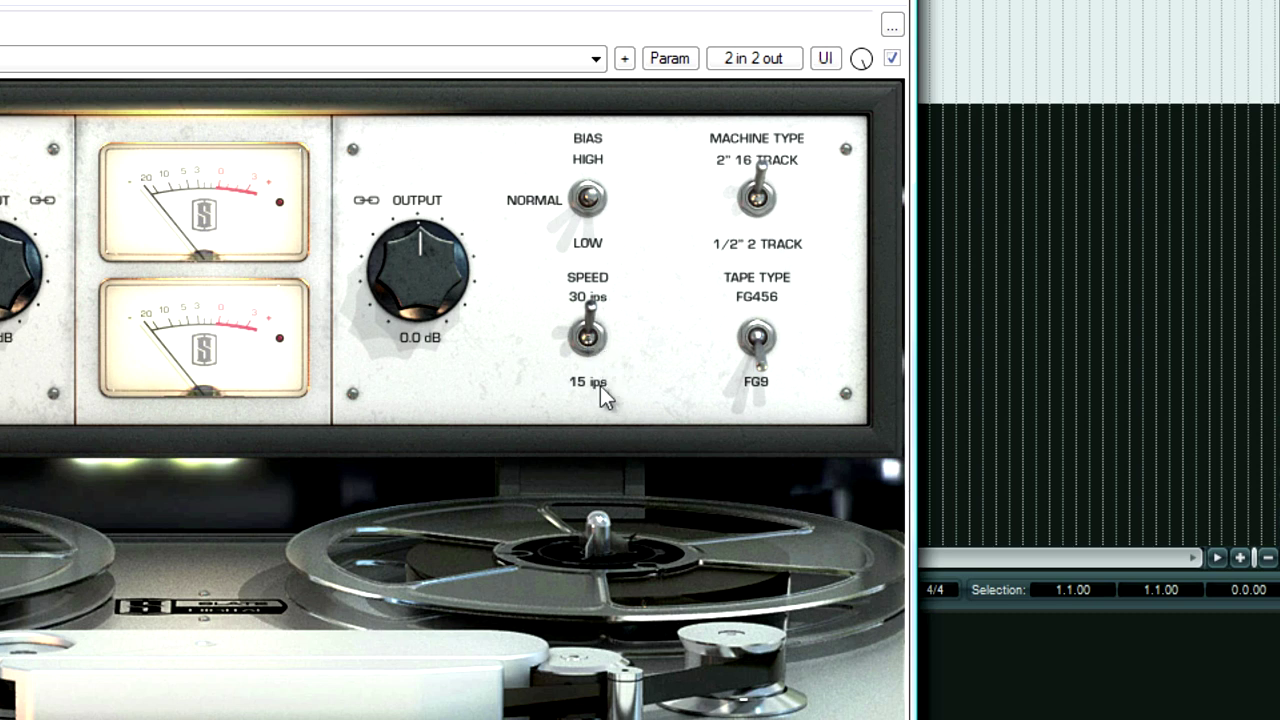
left_click(589, 341)
left_click(589, 341)
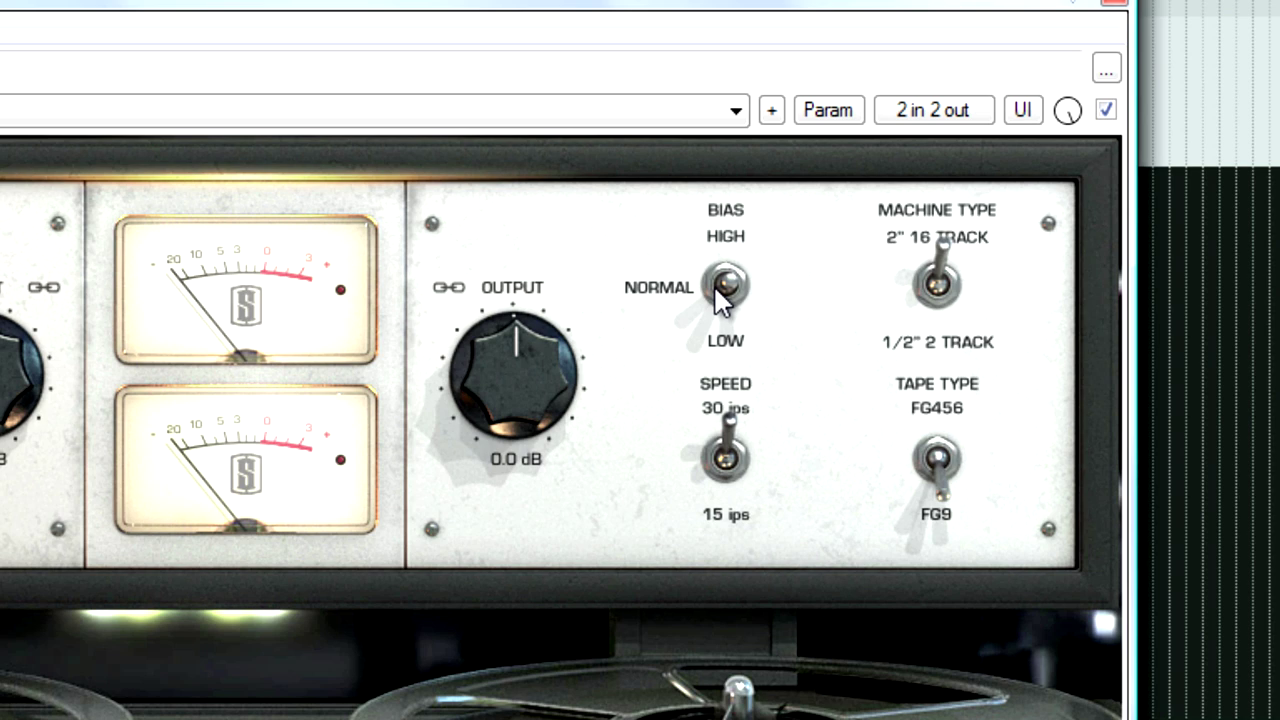
Cycle the bias through Low and Normal, finishing on High, then show the calibration settings.
left_click(716, 290)
left_click(748, 306)
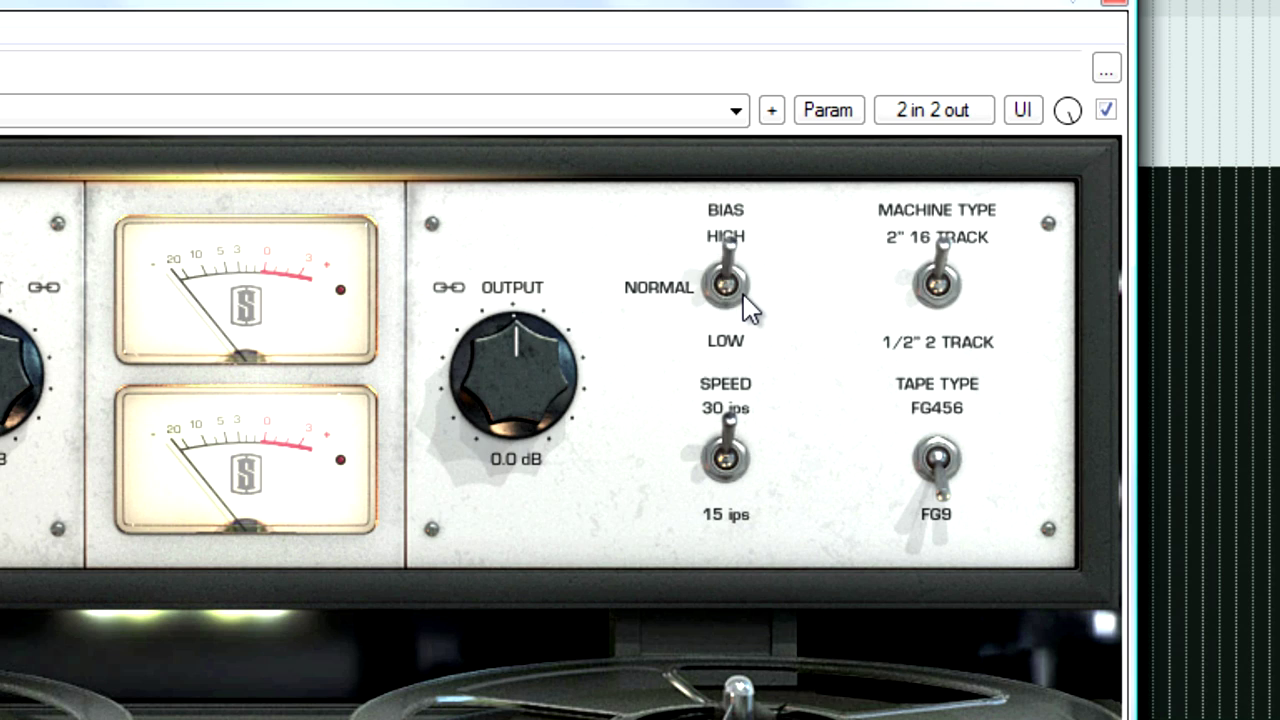
left_click(748, 308)
left_click(748, 308)
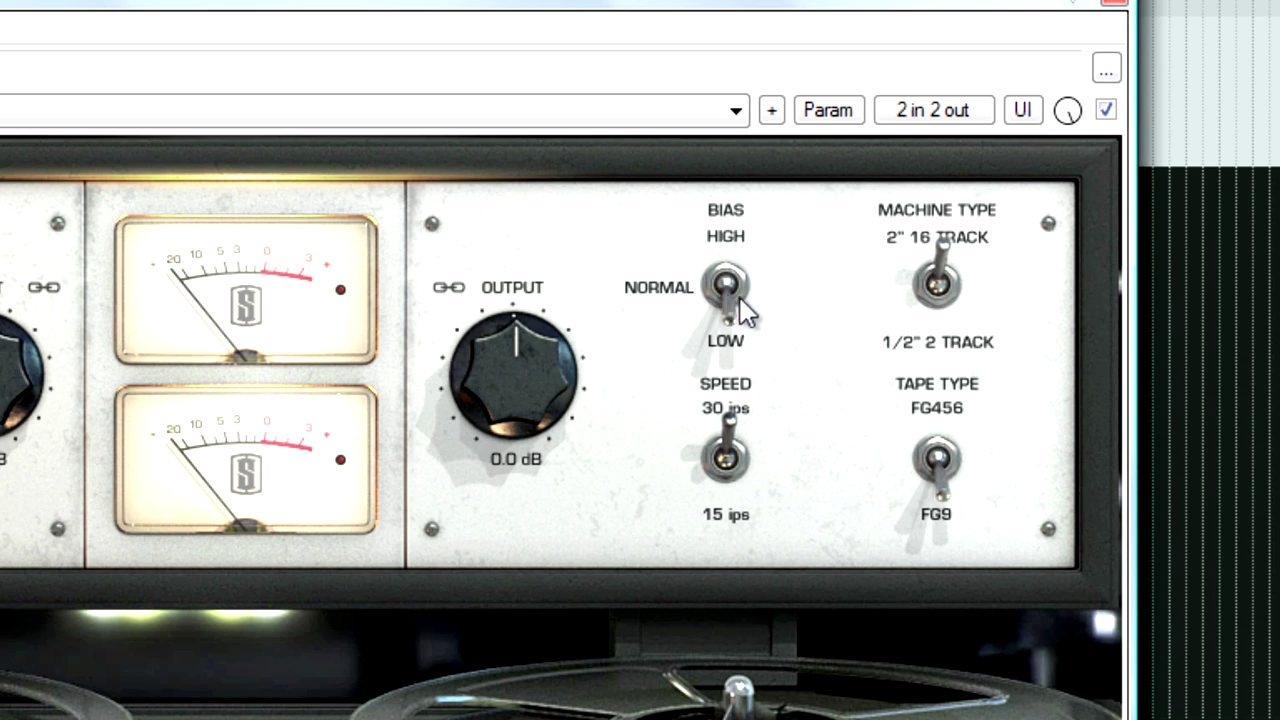
left_click(719, 286)
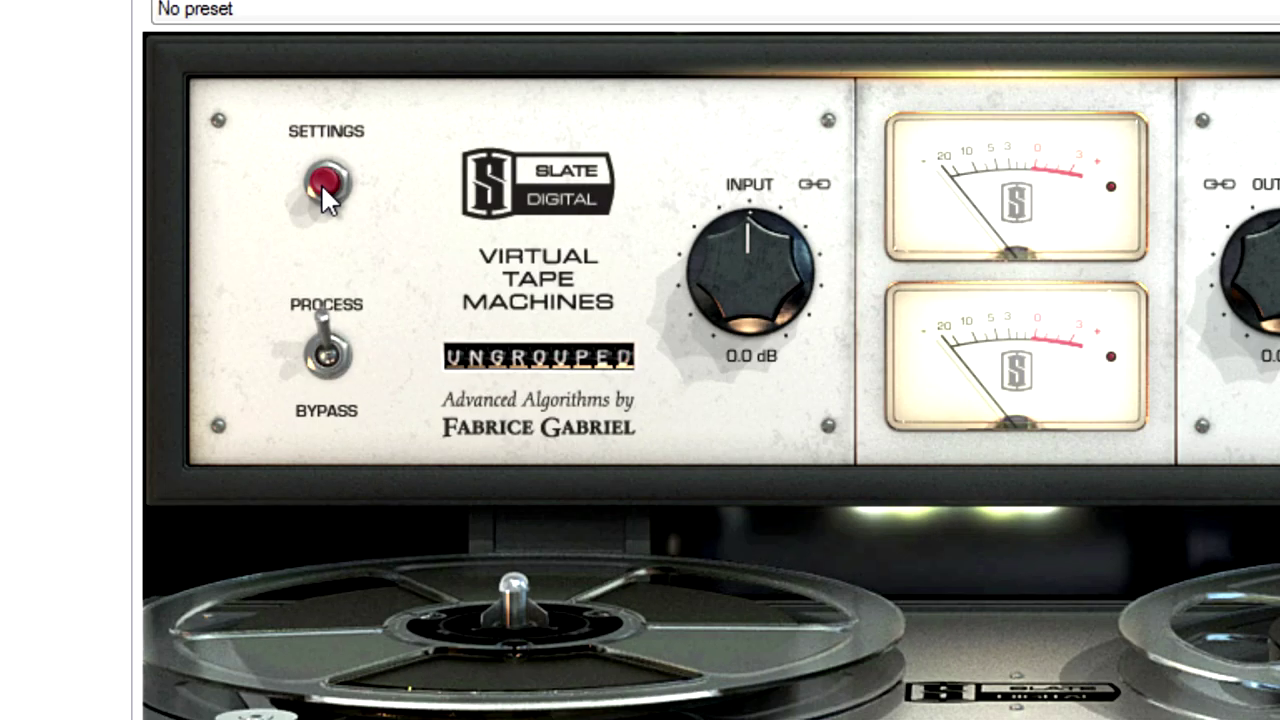
left_click(321, 183)
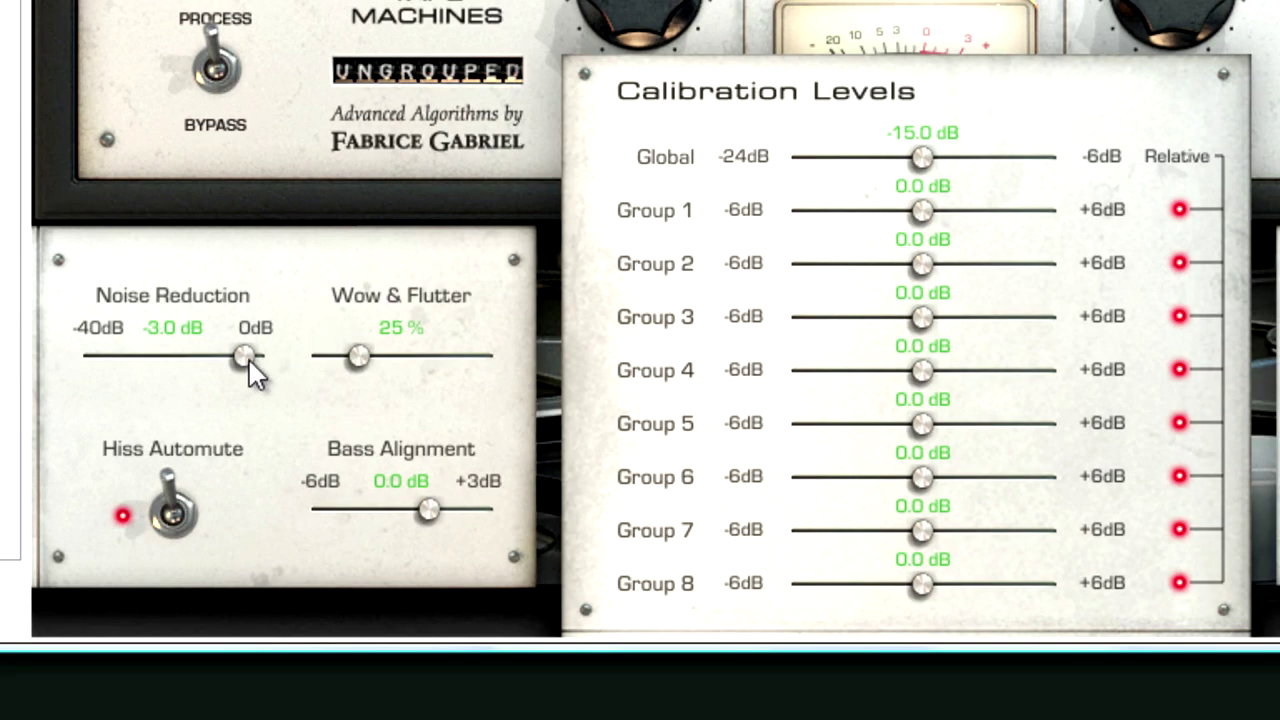
left_click_drag(248, 360, 60, 382)
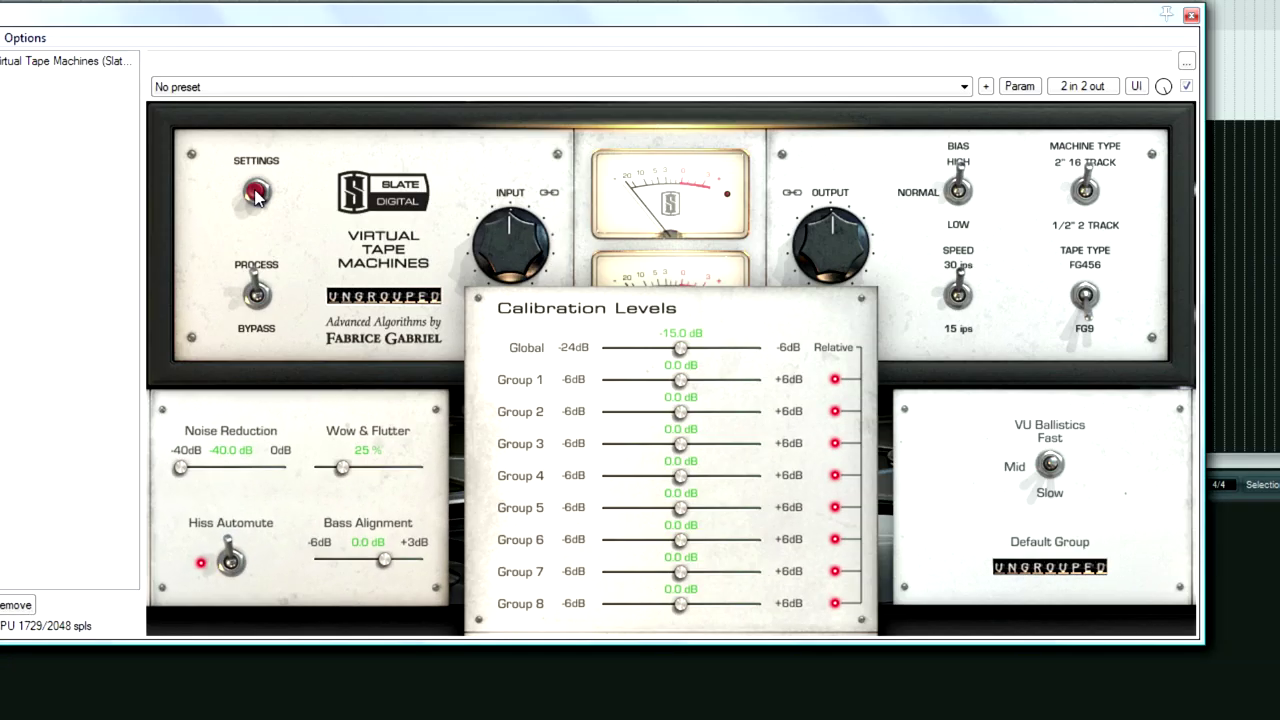
Close the tape machine's settings panel, then bring it back up.
left_click(256, 193)
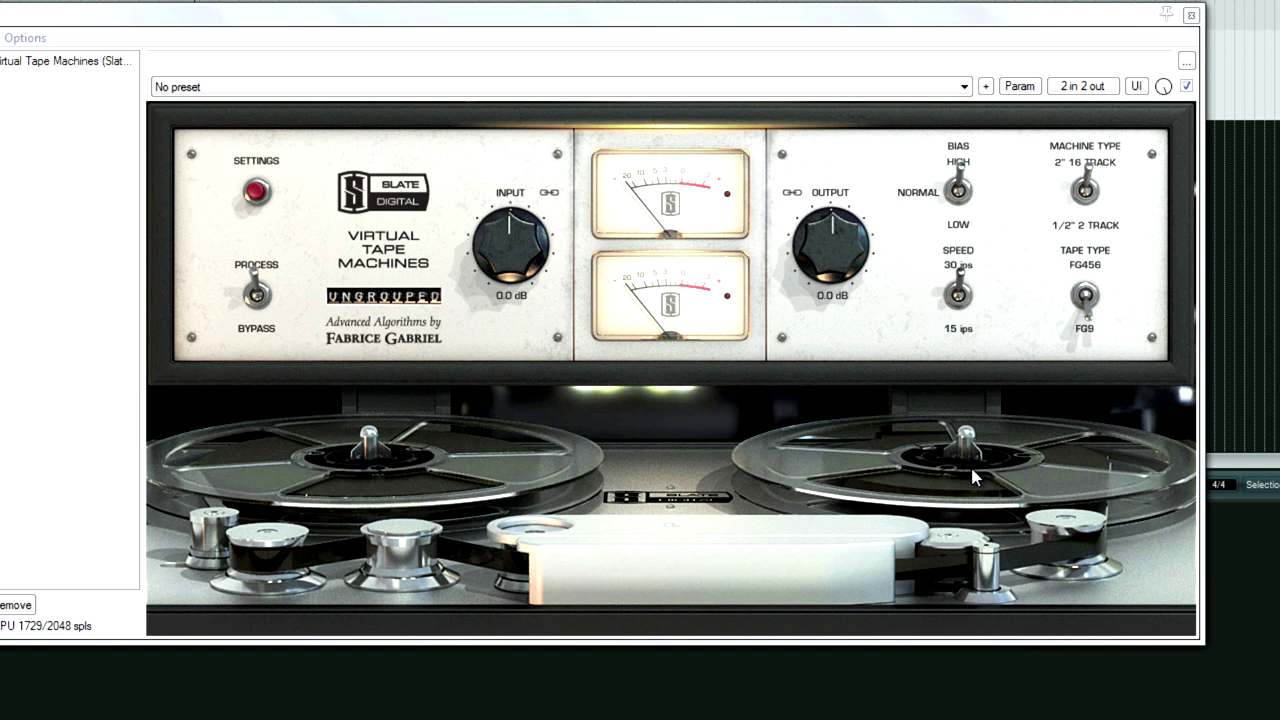
left_click(255, 192)
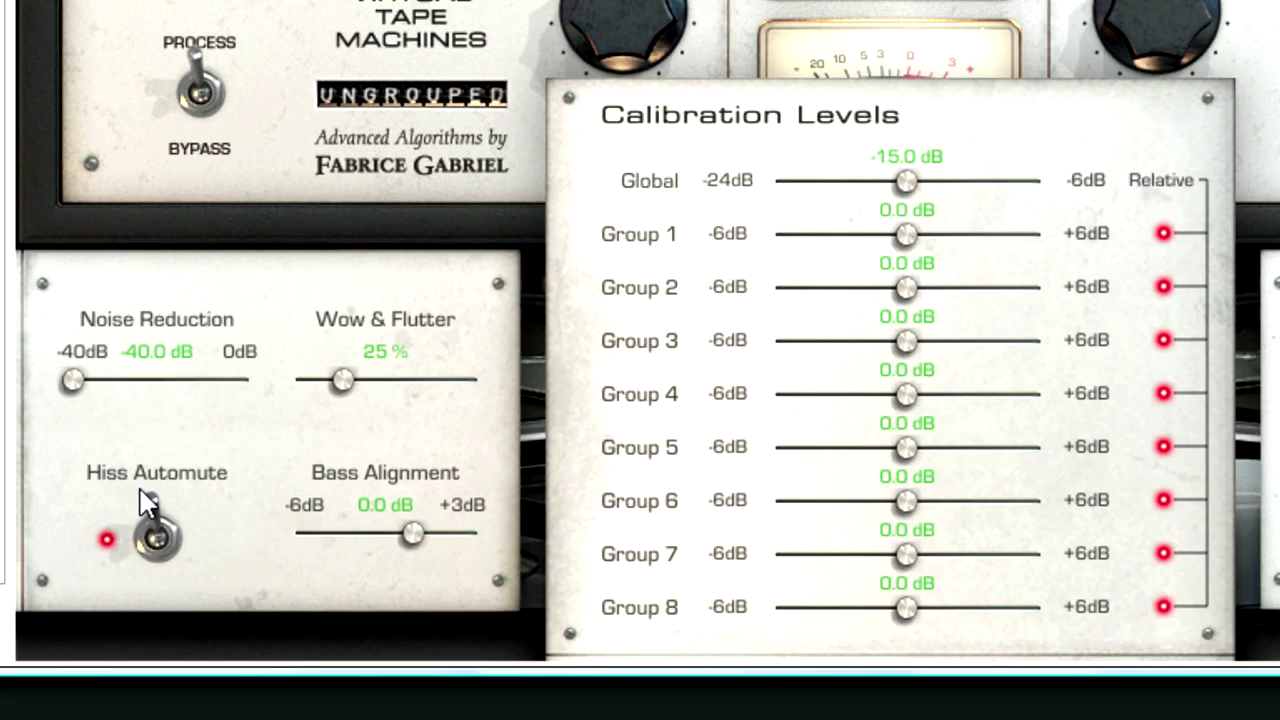
Turn off Hiss Automute and raise Wow & Flutter to about 50%.
left_click(158, 534)
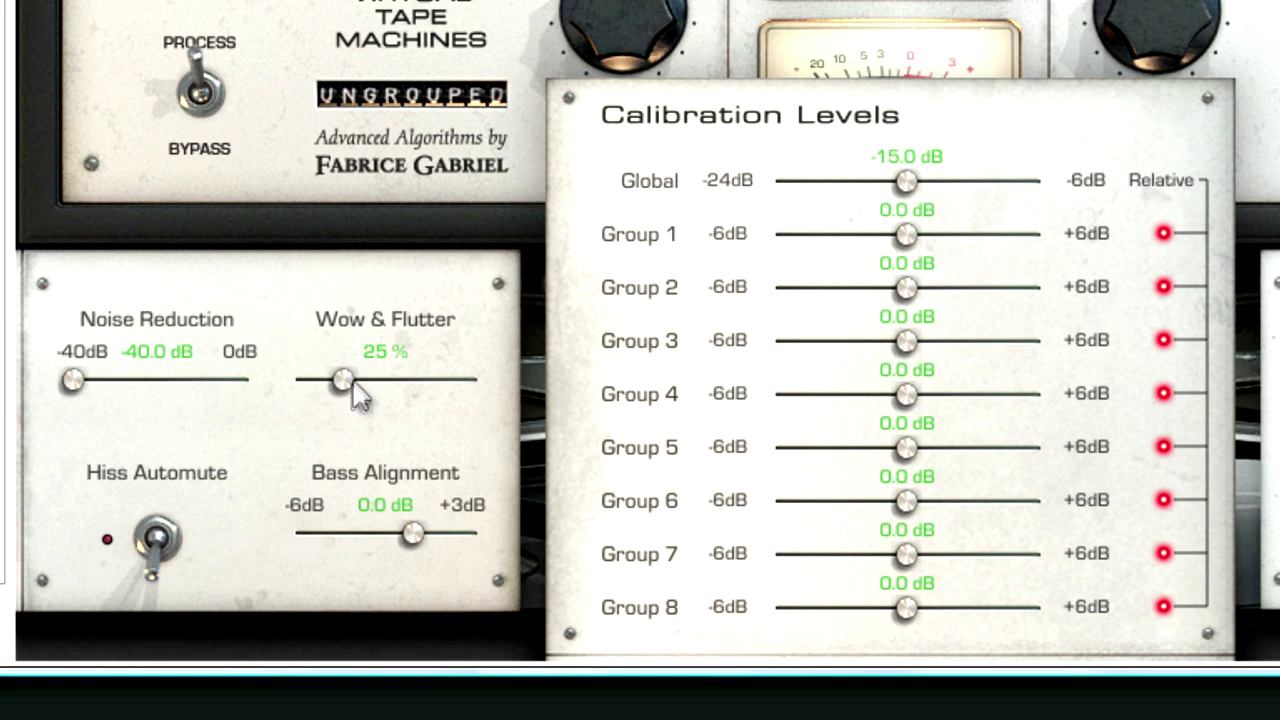
left_click_drag(352, 376, 387, 399)
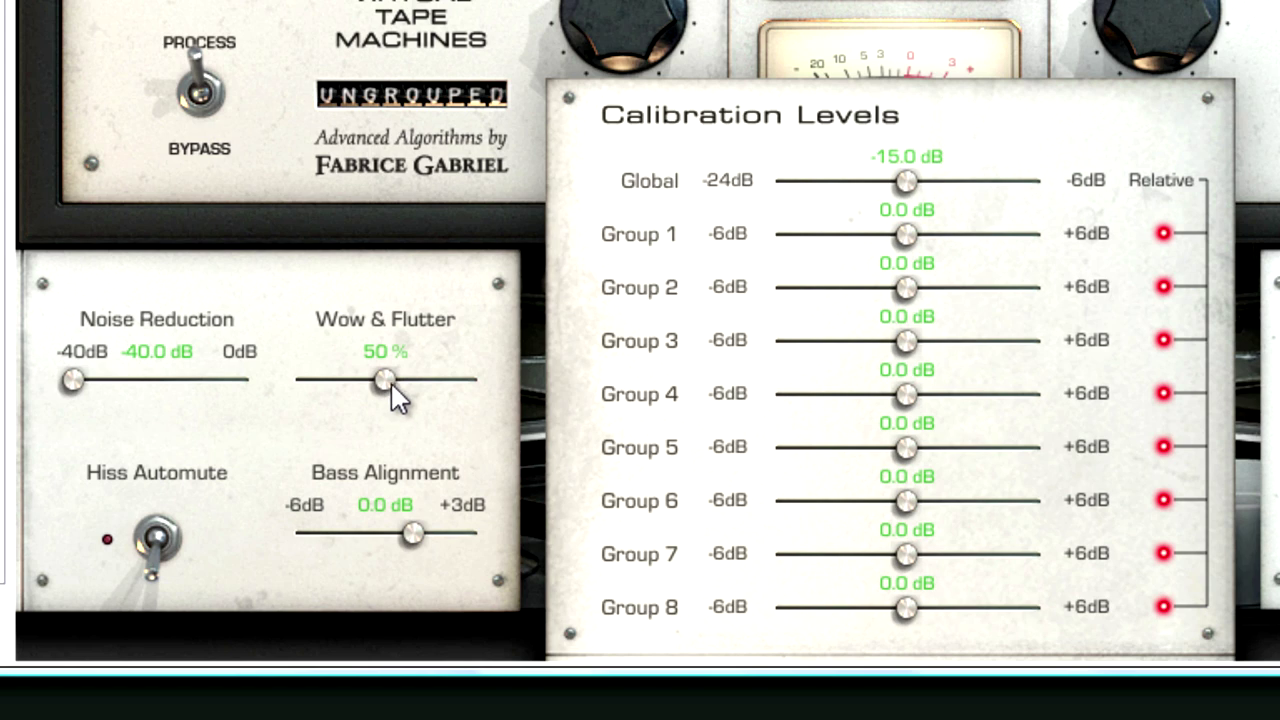
Bring Wow & Flutter down to about 30%, then sweep the Bass Alignment control.
left_click_drag(386, 387, 356, 387)
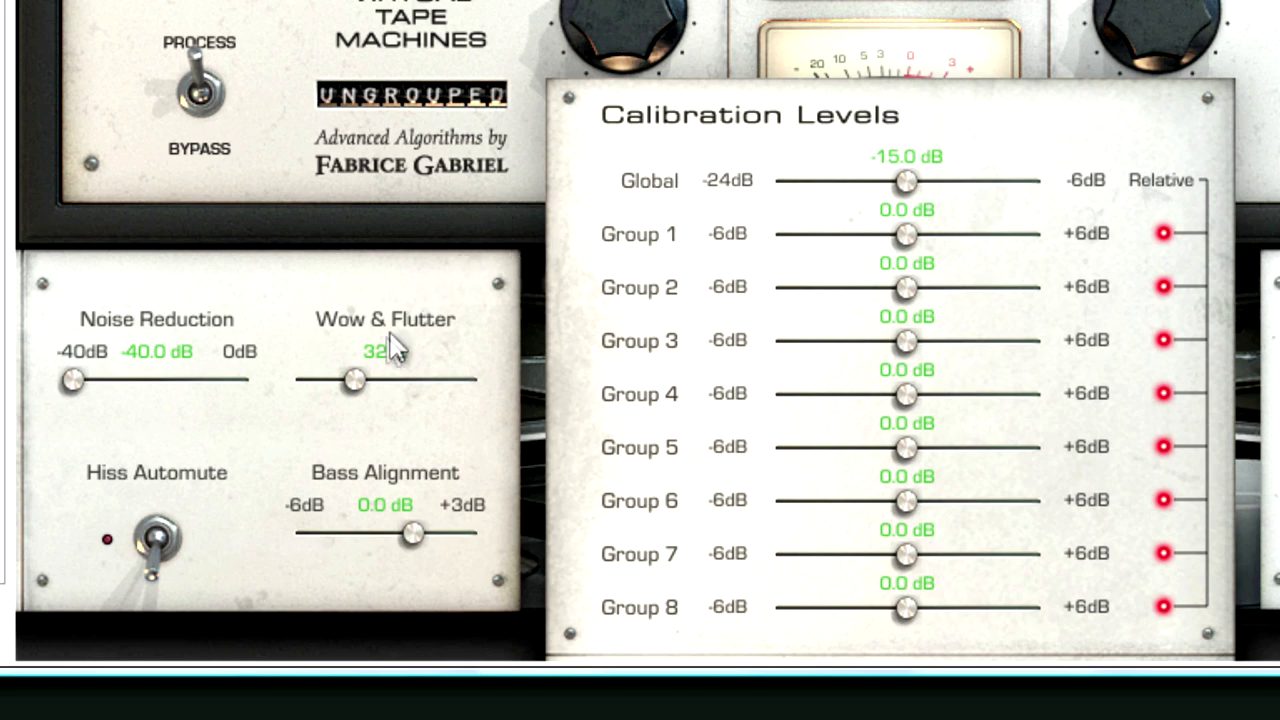
left_click_drag(362, 387, 354, 384)
left_click_drag(414, 541, 238, 555)
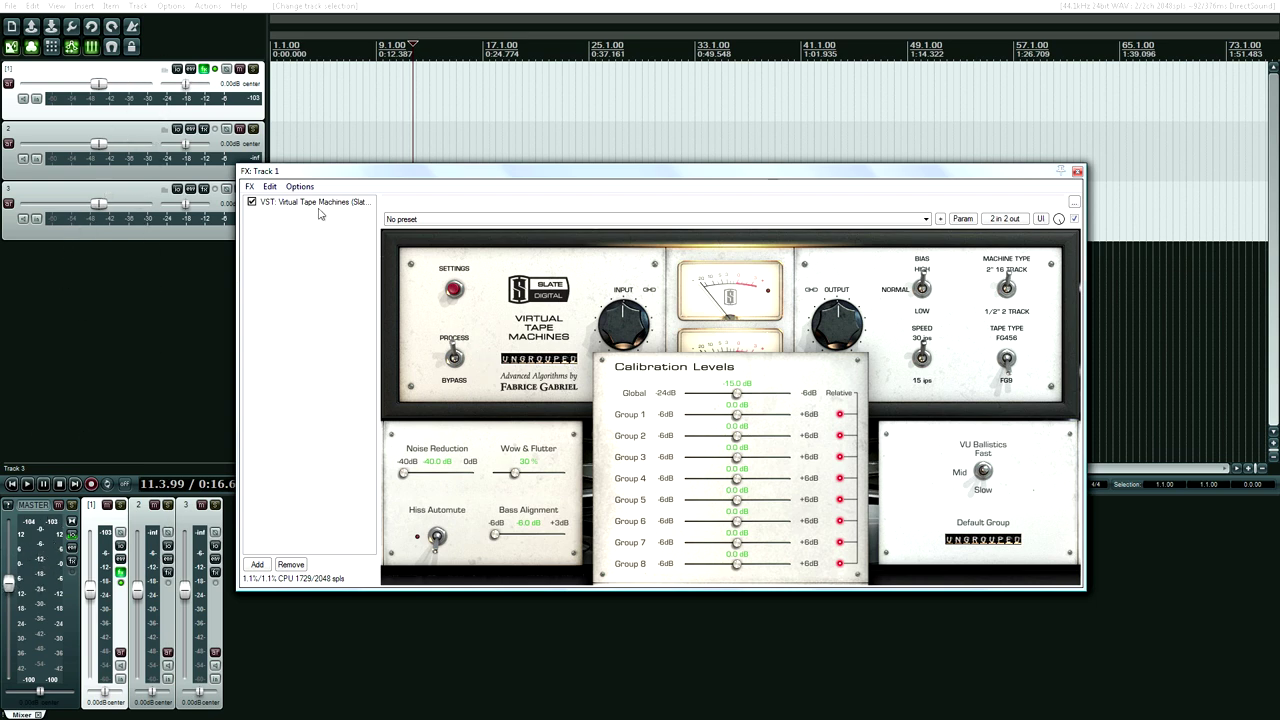
left_click(455, 290)
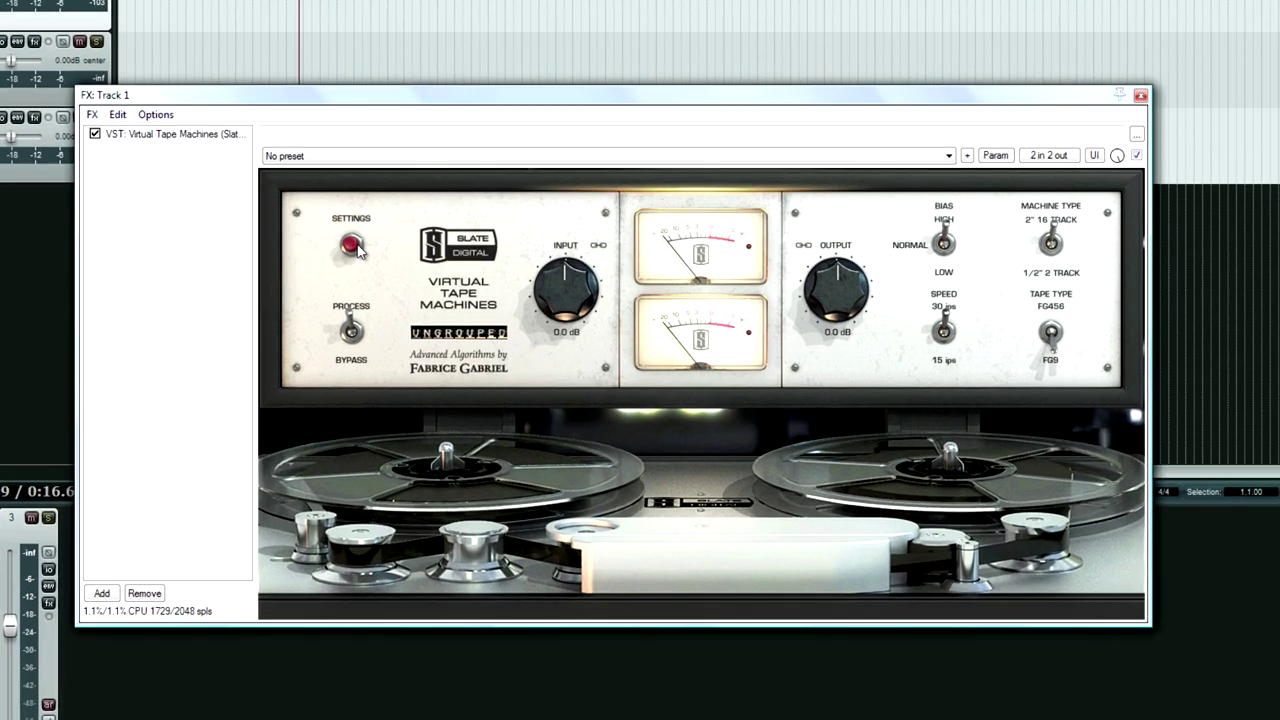
left_click(447, 284)
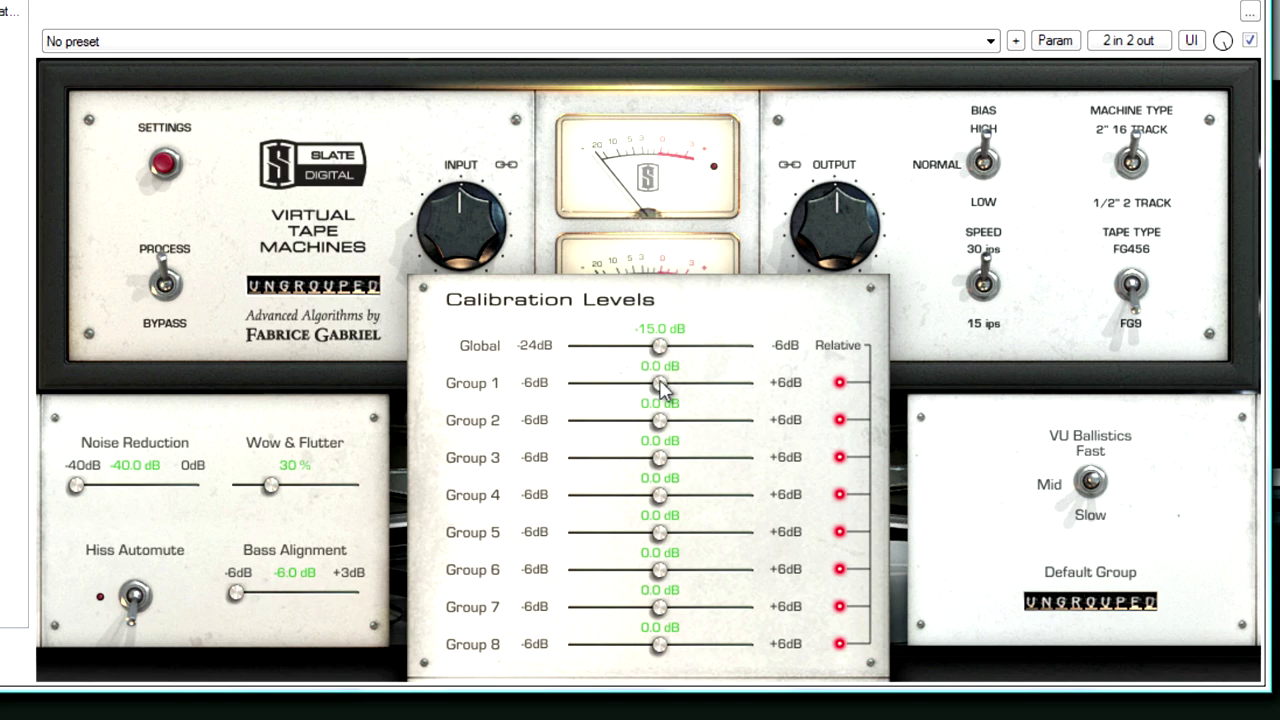
left_click(160, 167)
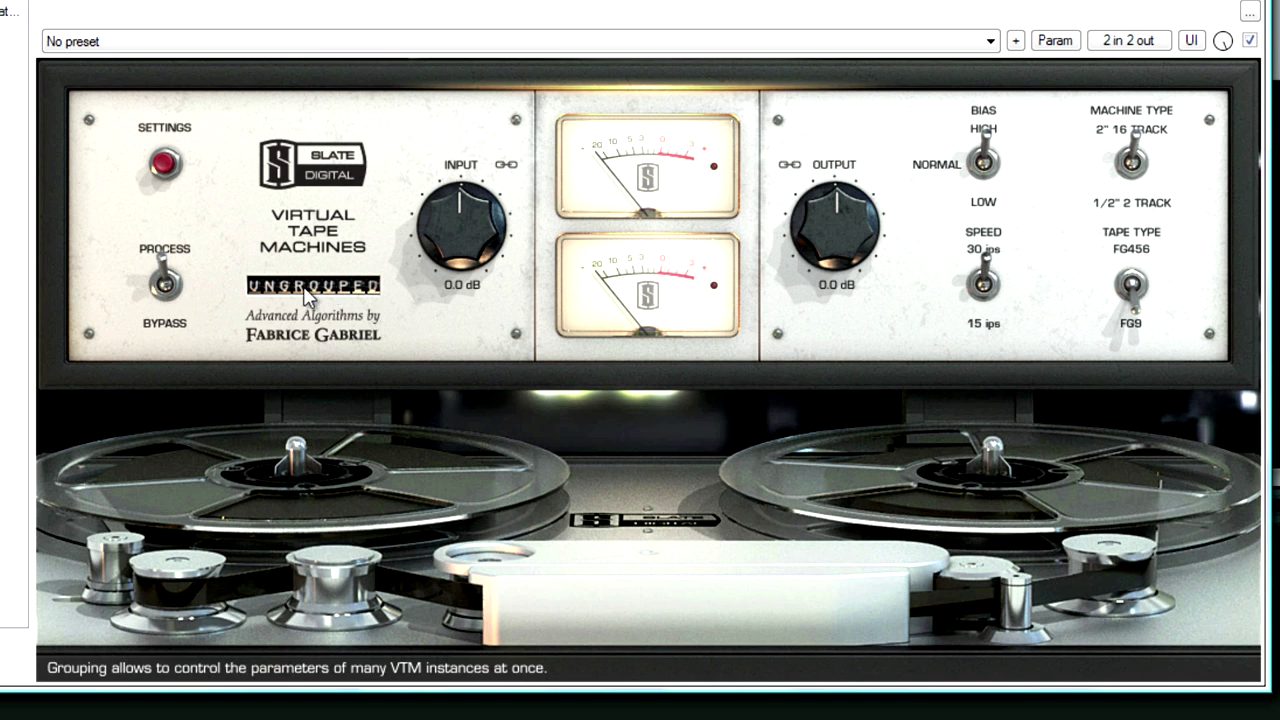
Assign track 1's tape machine to Group 1 and unlink its input gain from the group.
left_click(315, 290)
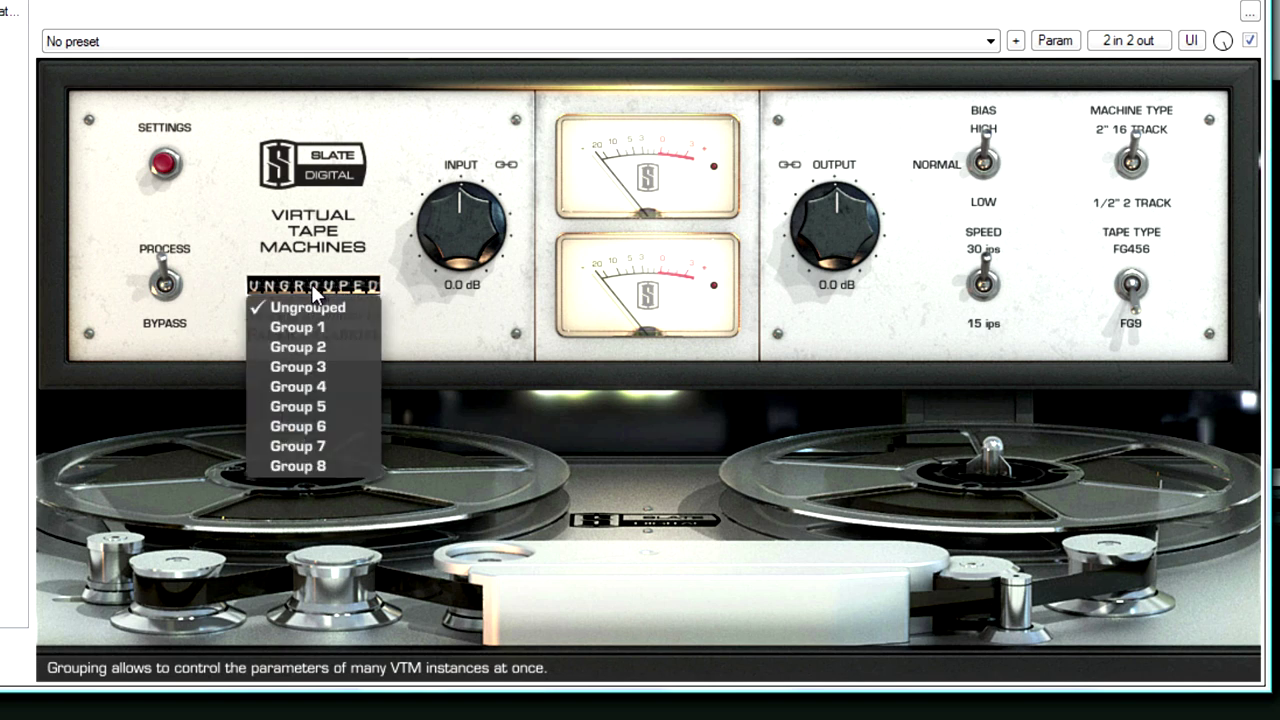
left_click(311, 326)
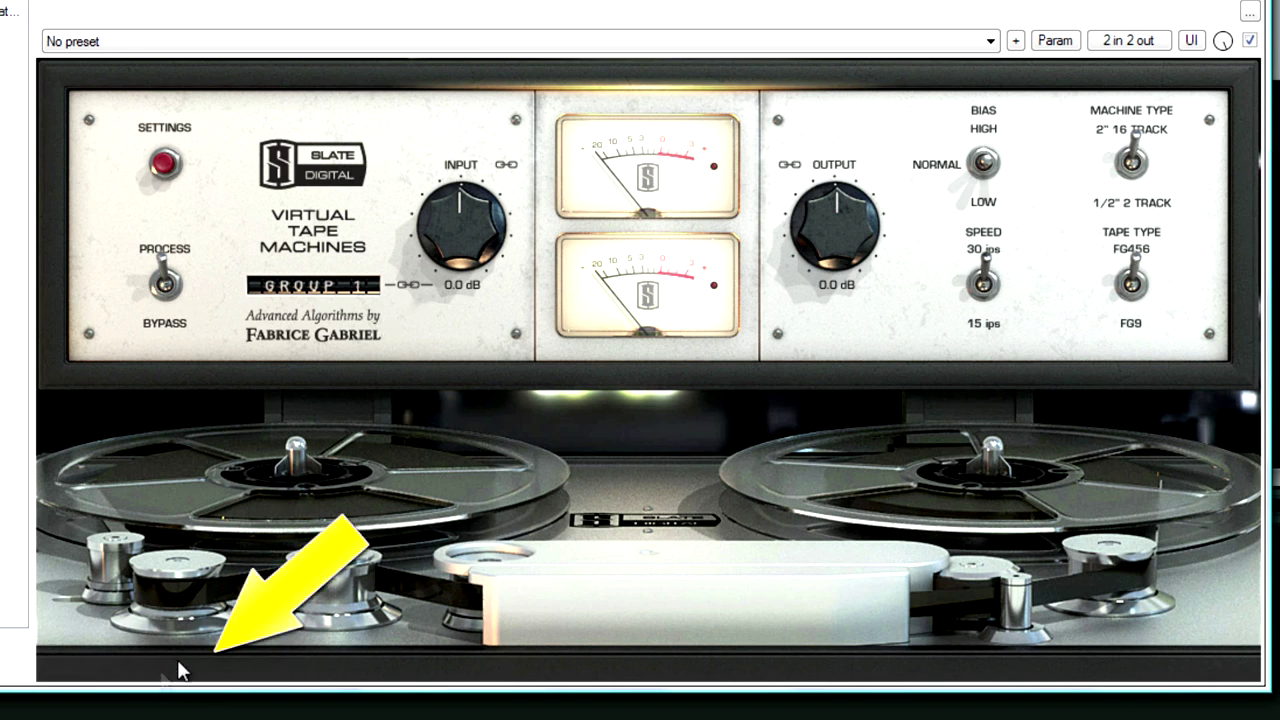
left_click(410, 287)
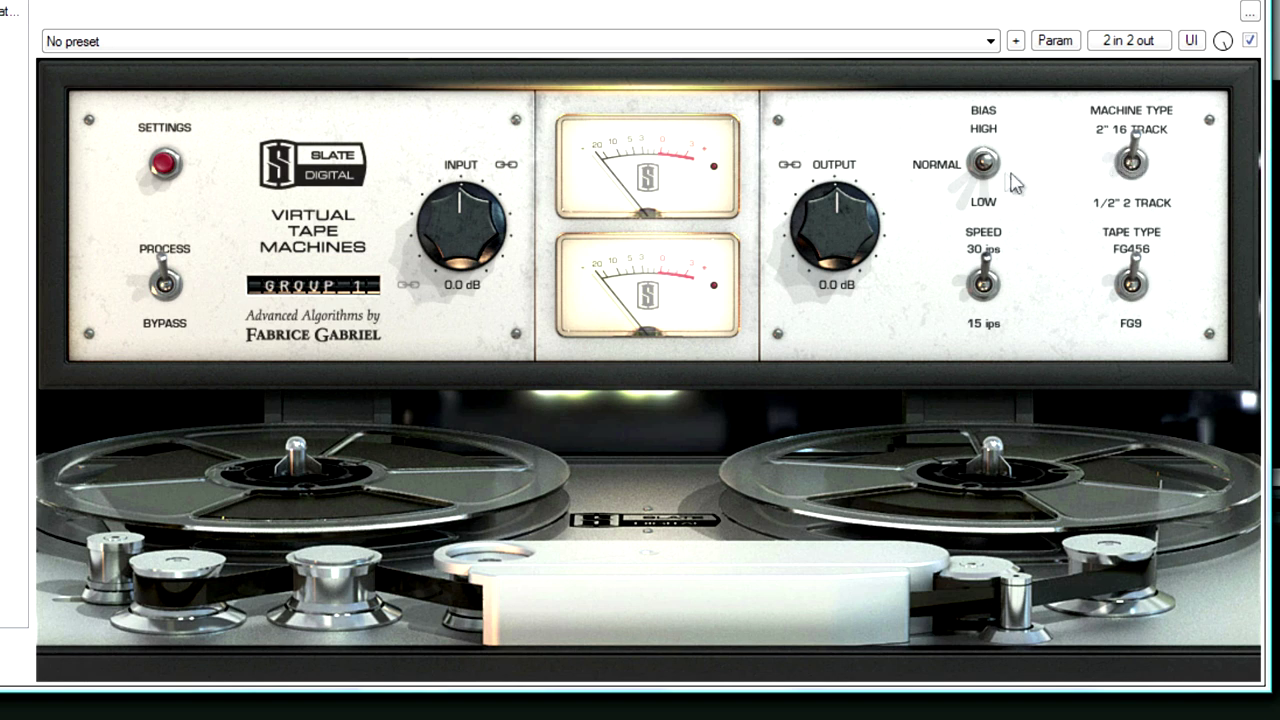
Set the tape speed to 15 ips and the tape type to FG9.
left_click(983, 300)
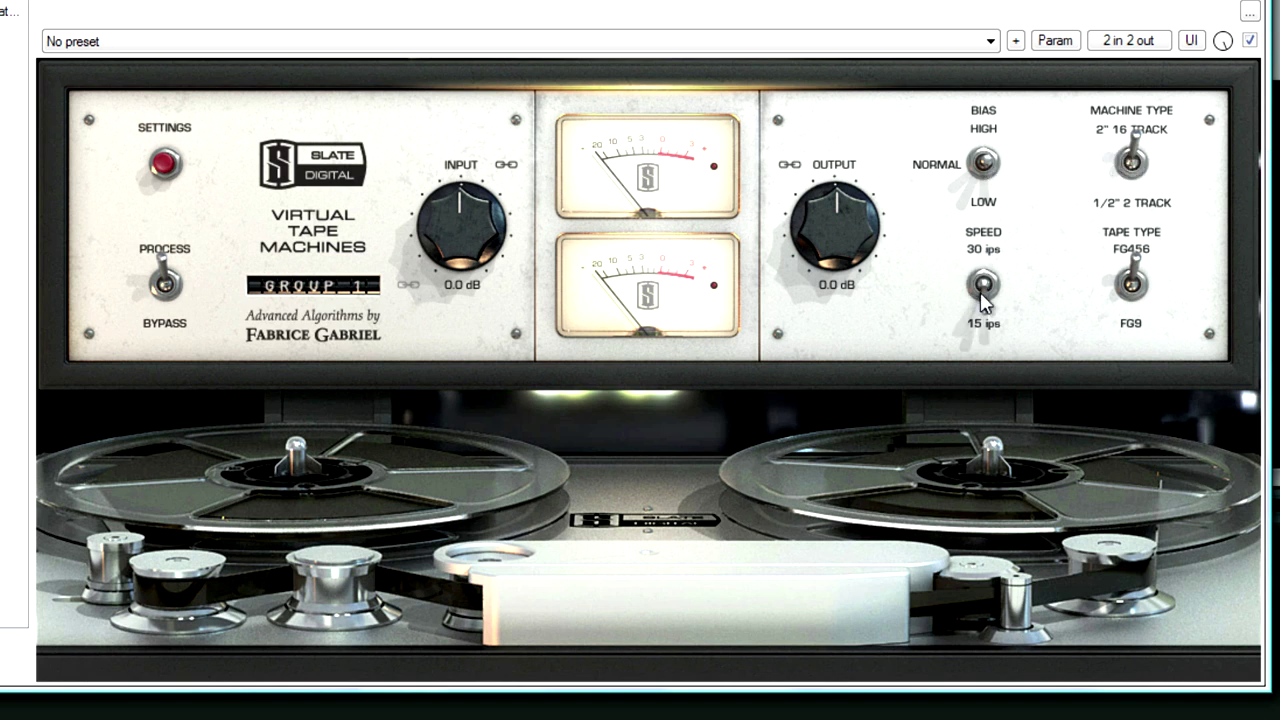
left_click(1133, 285)
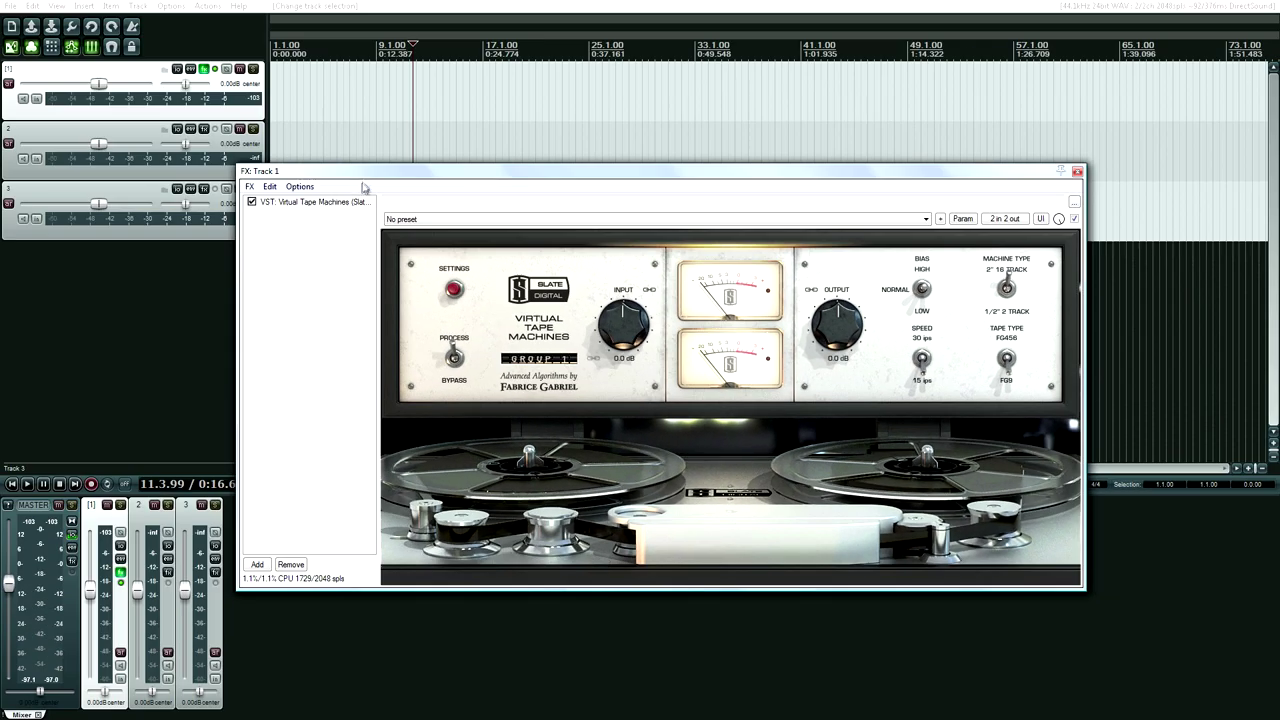
Copy Virtual Tape Machines from Track 1 onto Tracks 2 and 3, closing their FX windows.
left_click_drag(363, 187, 214, 143)
left_click(618, 224)
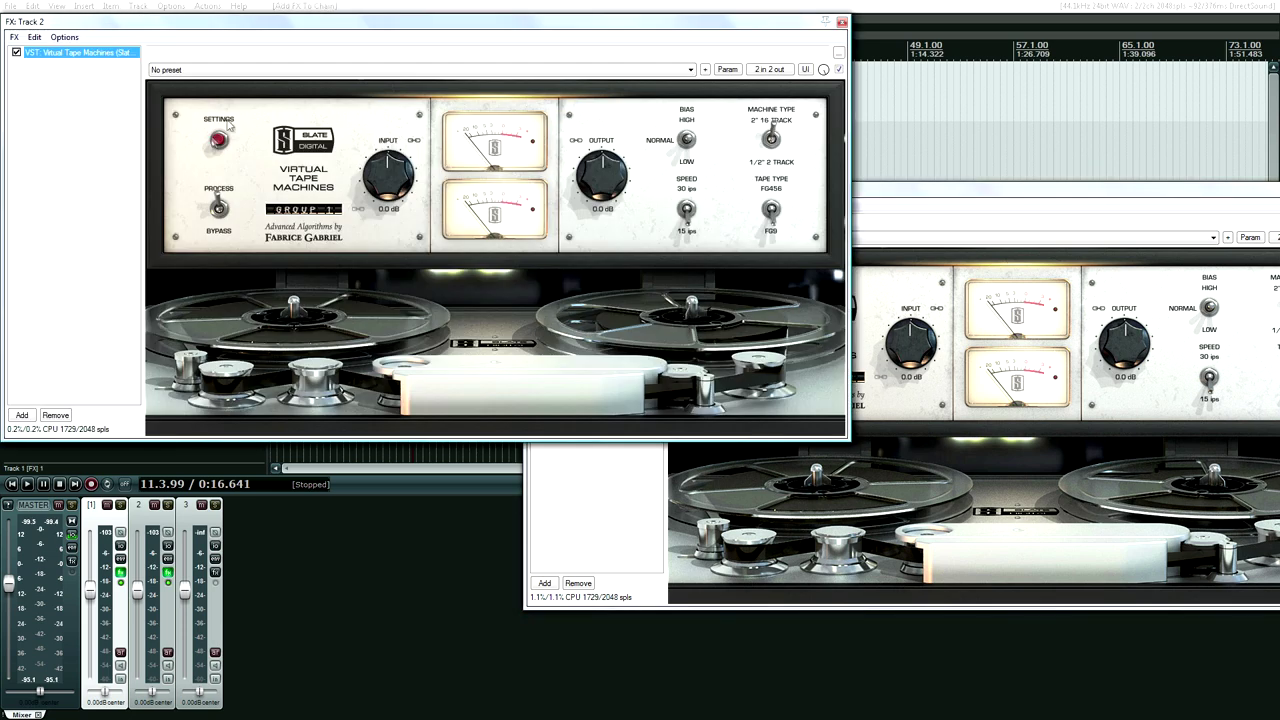
left_click(842, 21)
left_click_drag(606, 220, 254, 211)
left_click(842, 22)
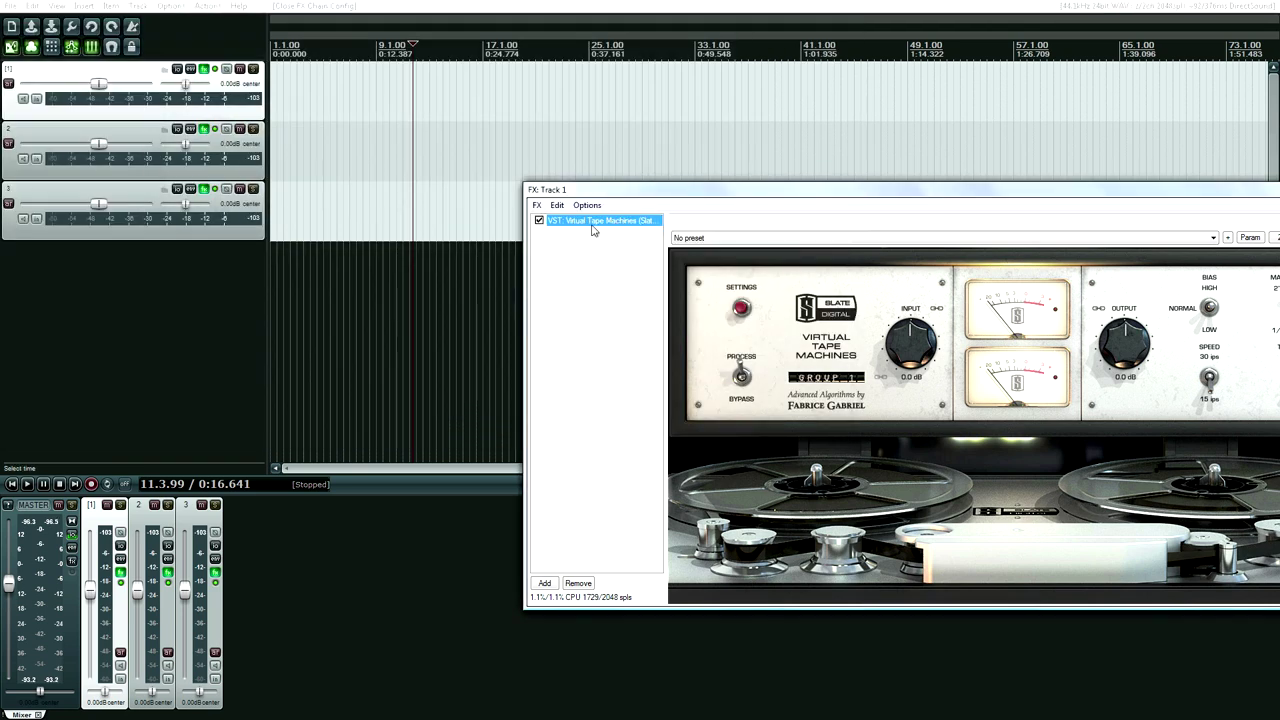
left_click(70, 522)
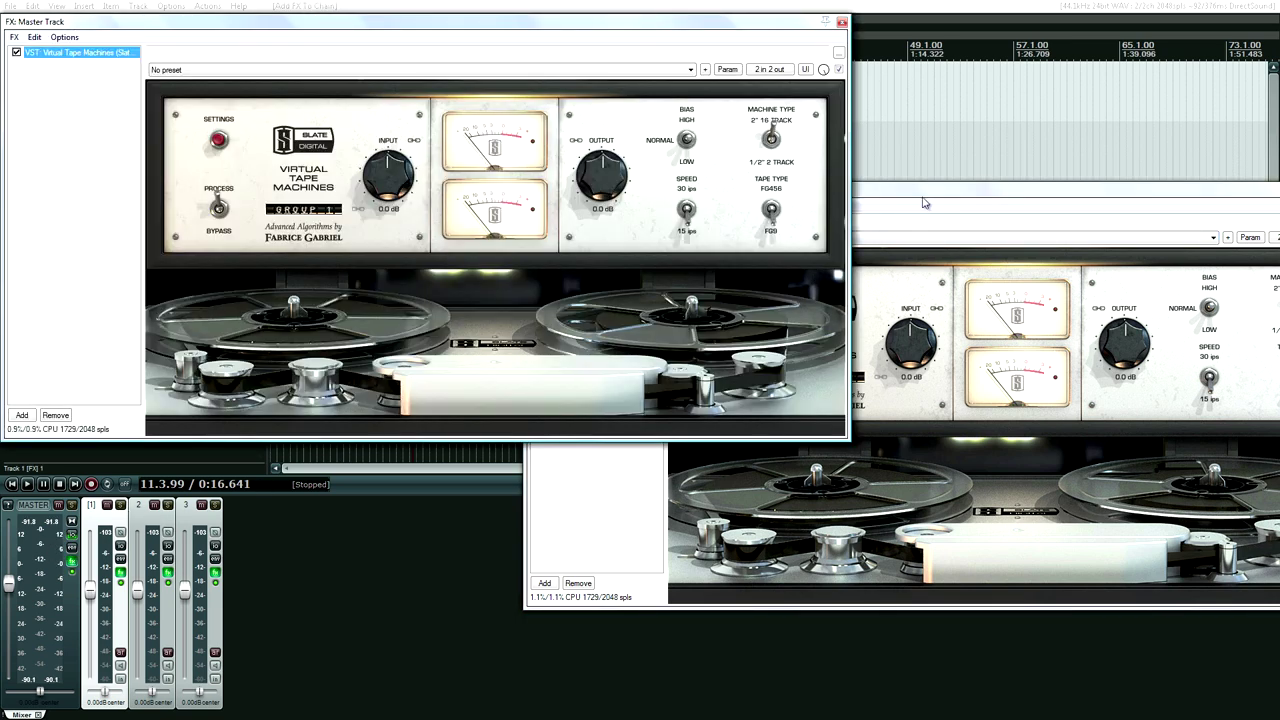
Copy Virtual Tape Machines into the master chain and close Track 1's FX window.
left_click_drag(925, 195, 603, 213)
left_click(1034, 208)
left_click_drag(558, 24, 827, 254)
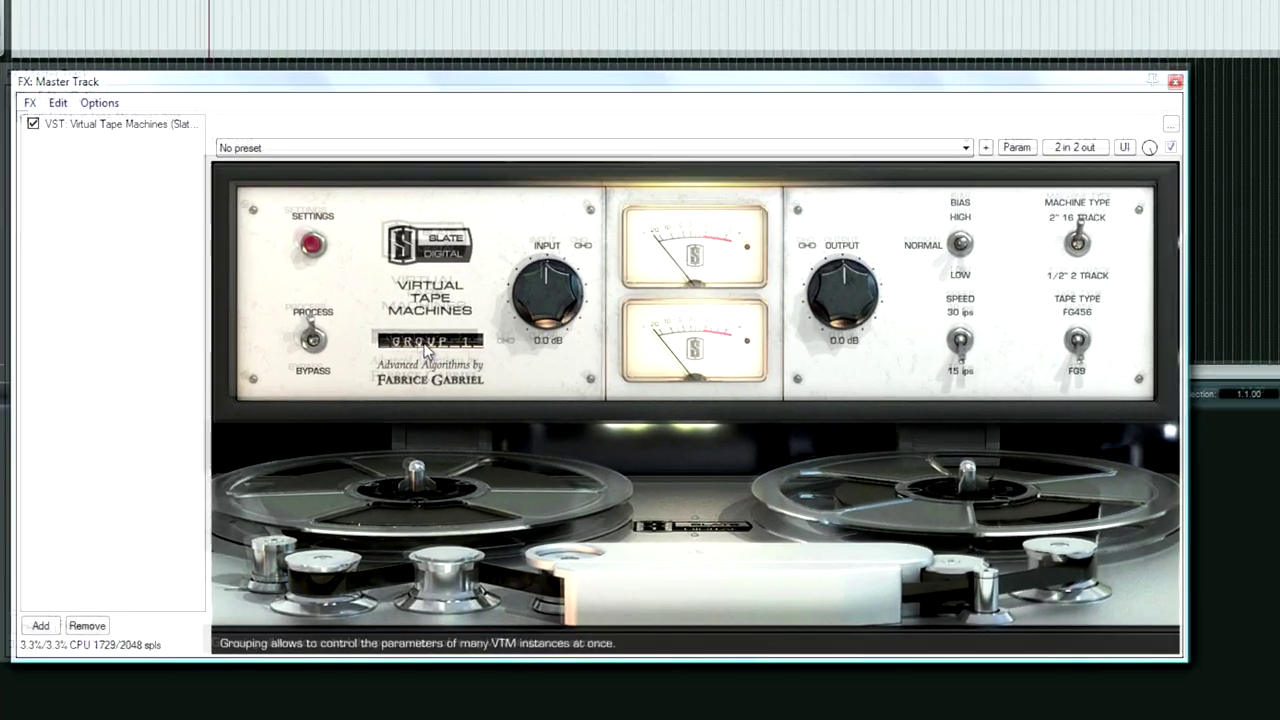
Set the master tape machine to Ungrouped, 30 ips and 1/2" 2 TRACK.
left_click(572, 441)
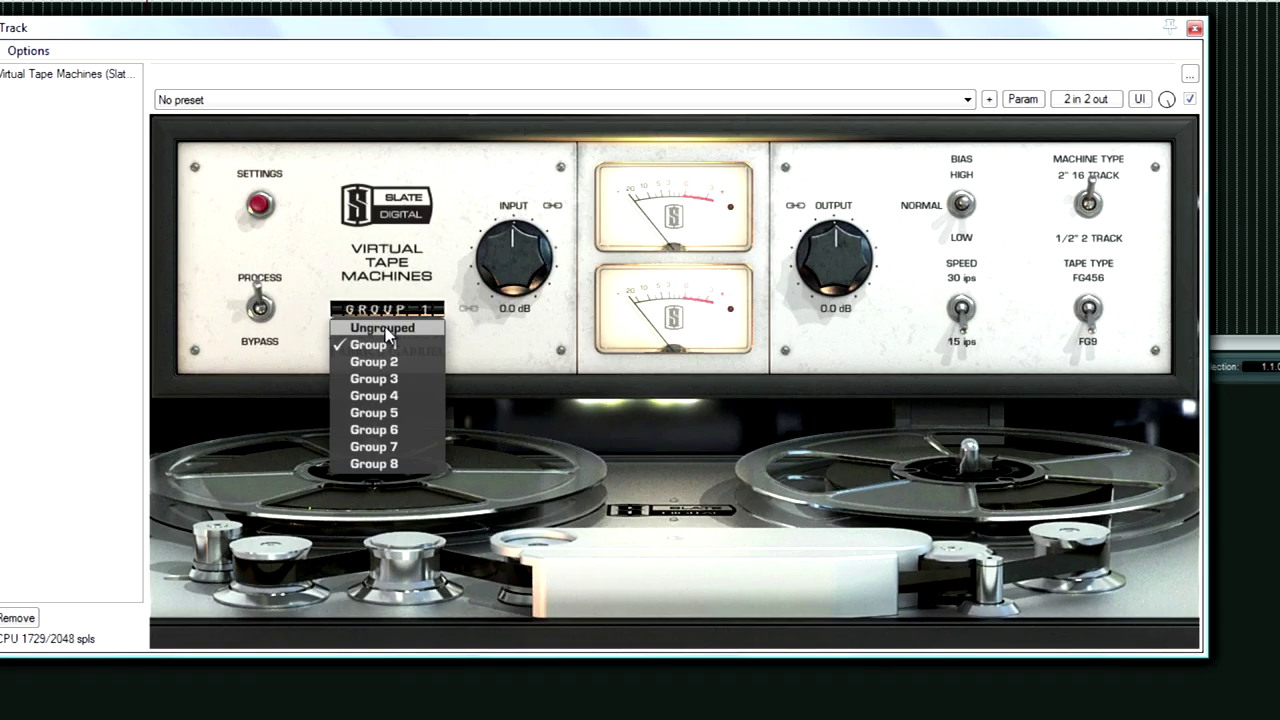
left_click(384, 329)
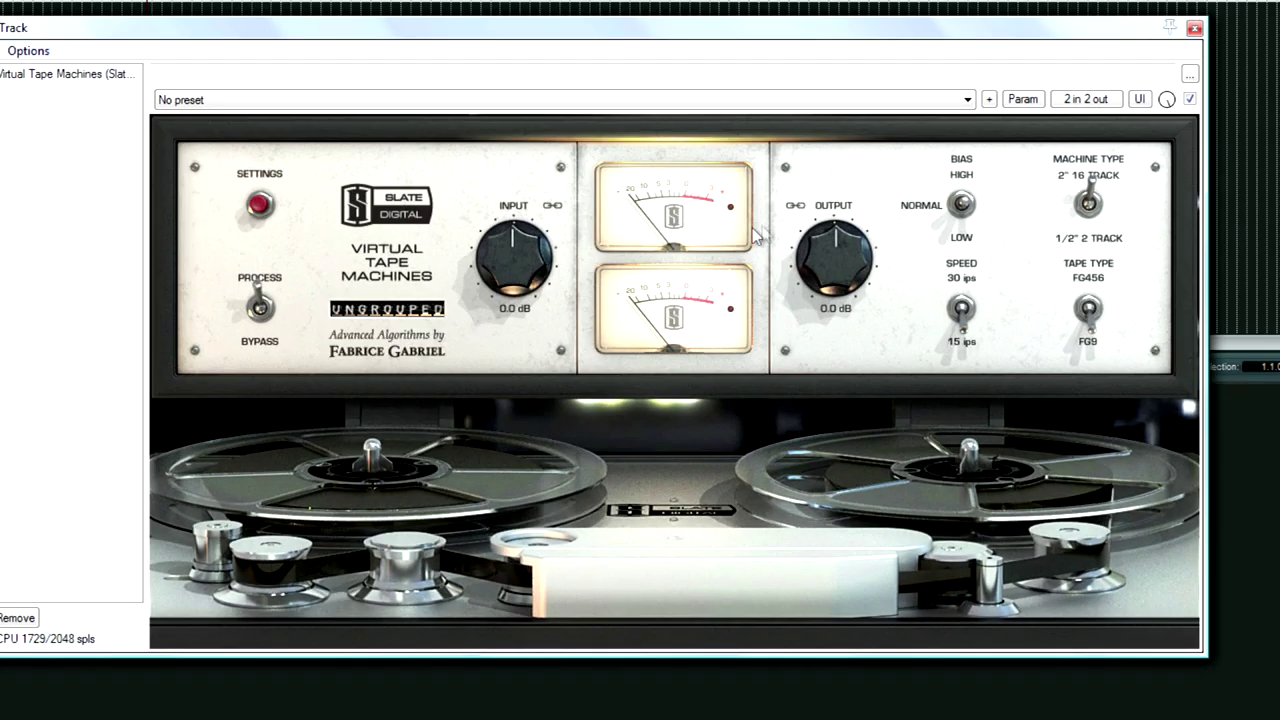
left_click(962, 312)
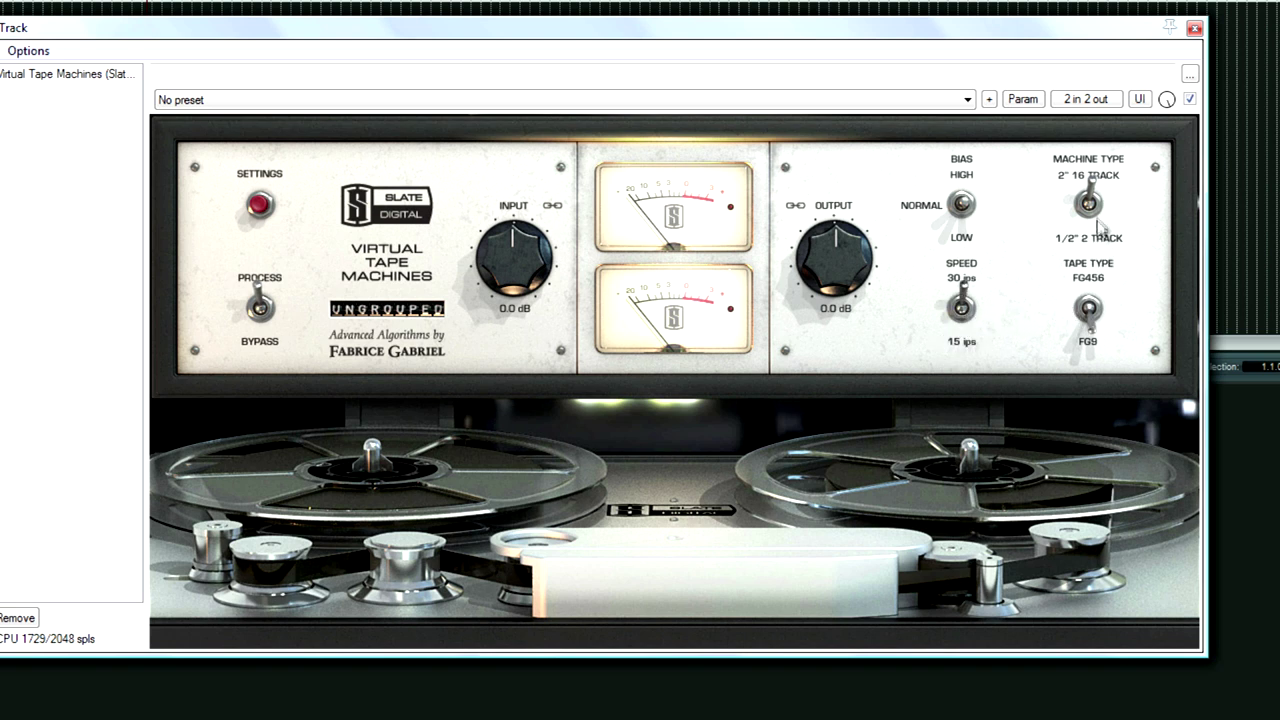
left_click(1090, 205)
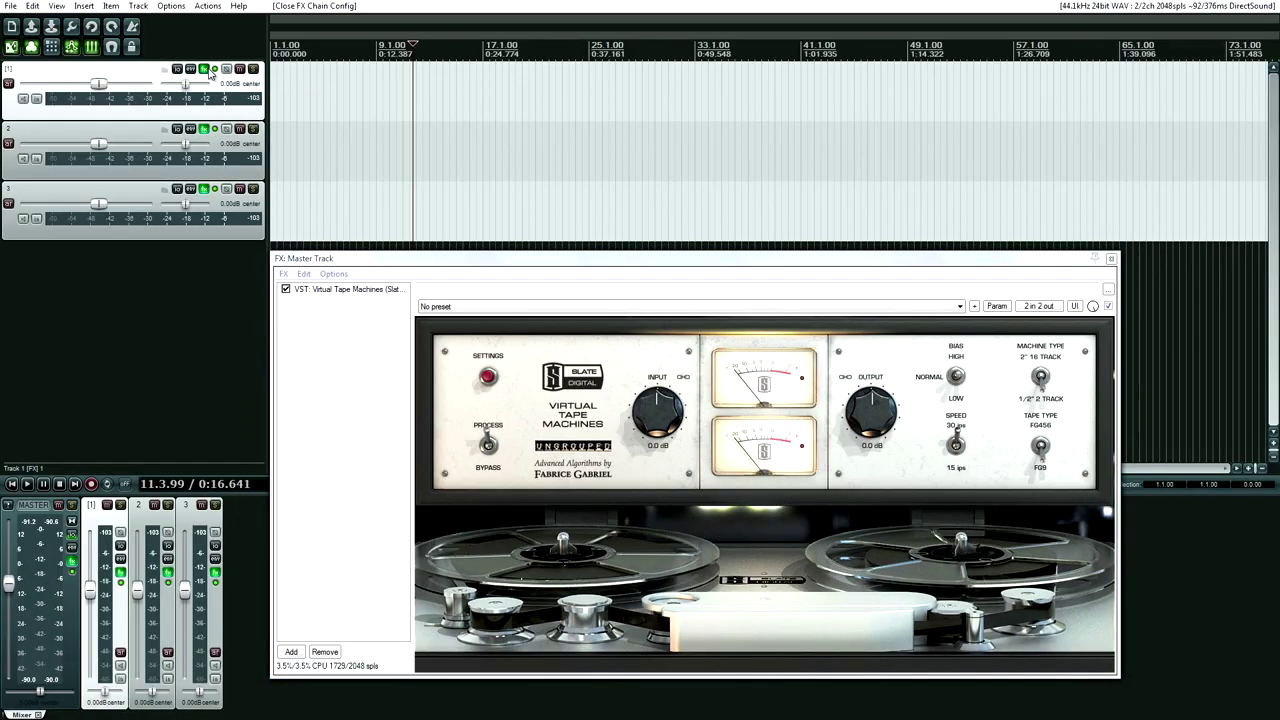
left_click(209, 71)
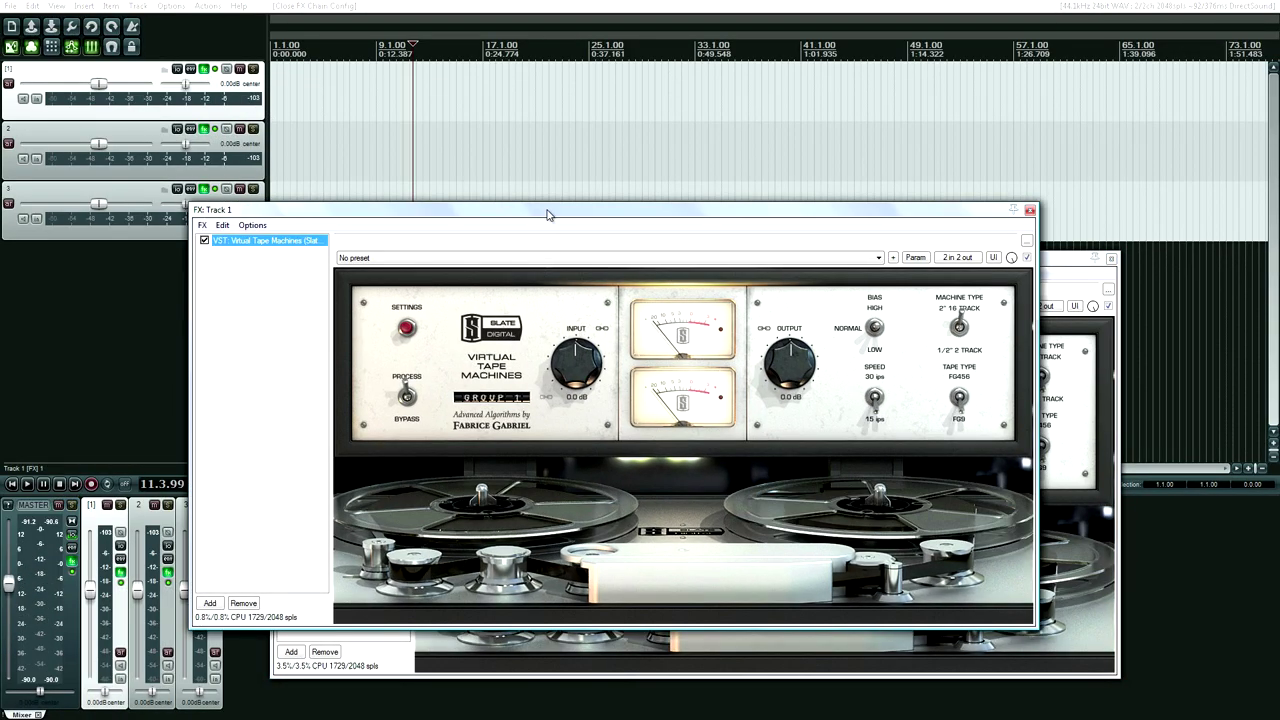
Drag Track 1's VTM INPUT knob up to +10.1 dB, so OUTPUT auto-compensates to -10.1 dB.
left_click_drag(549, 209, 636, 232)
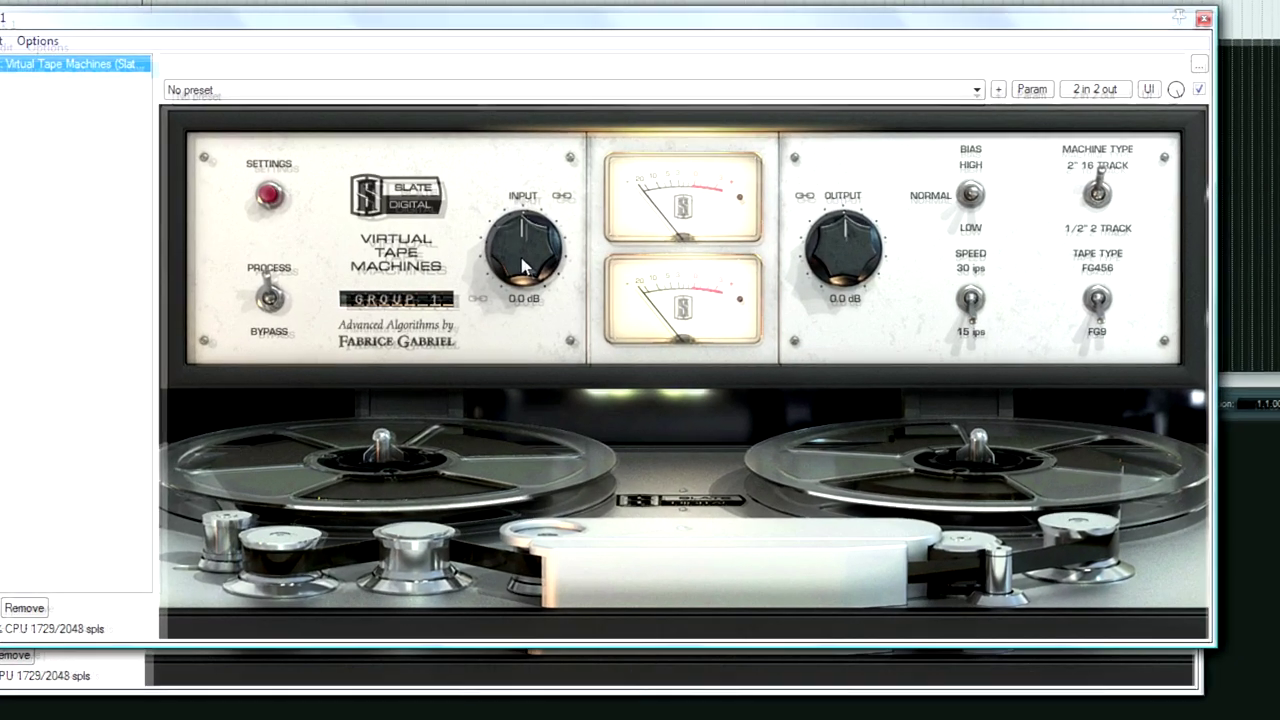
left_click_drag(659, 386, 659, 380)
left_click_drag(524, 247, 530, 215)
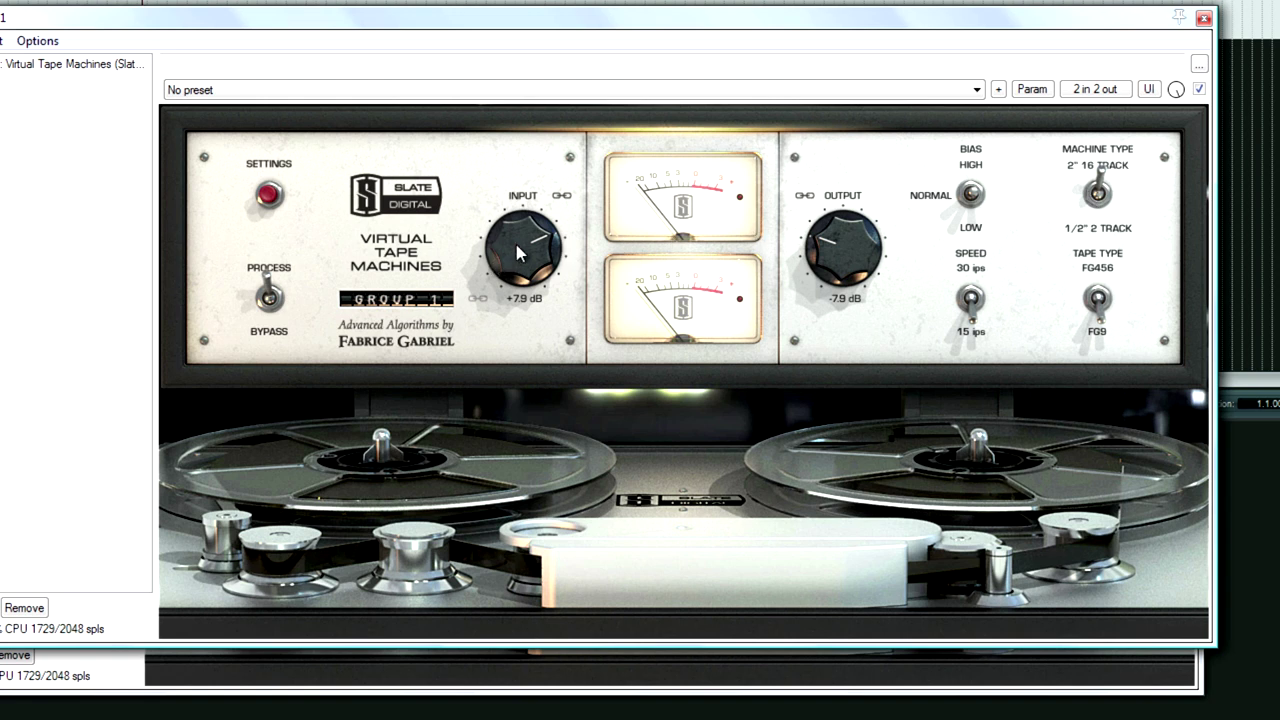
mouse_move(520, 248)
left_mouse_down()
mouse_move(533, 356)
mouse_move(524, 326)
mouse_move(548, 218)
mouse_move(536, 339)
mouse_move(523, 289)
mouse_move(532, 233)
left_mouse_up()
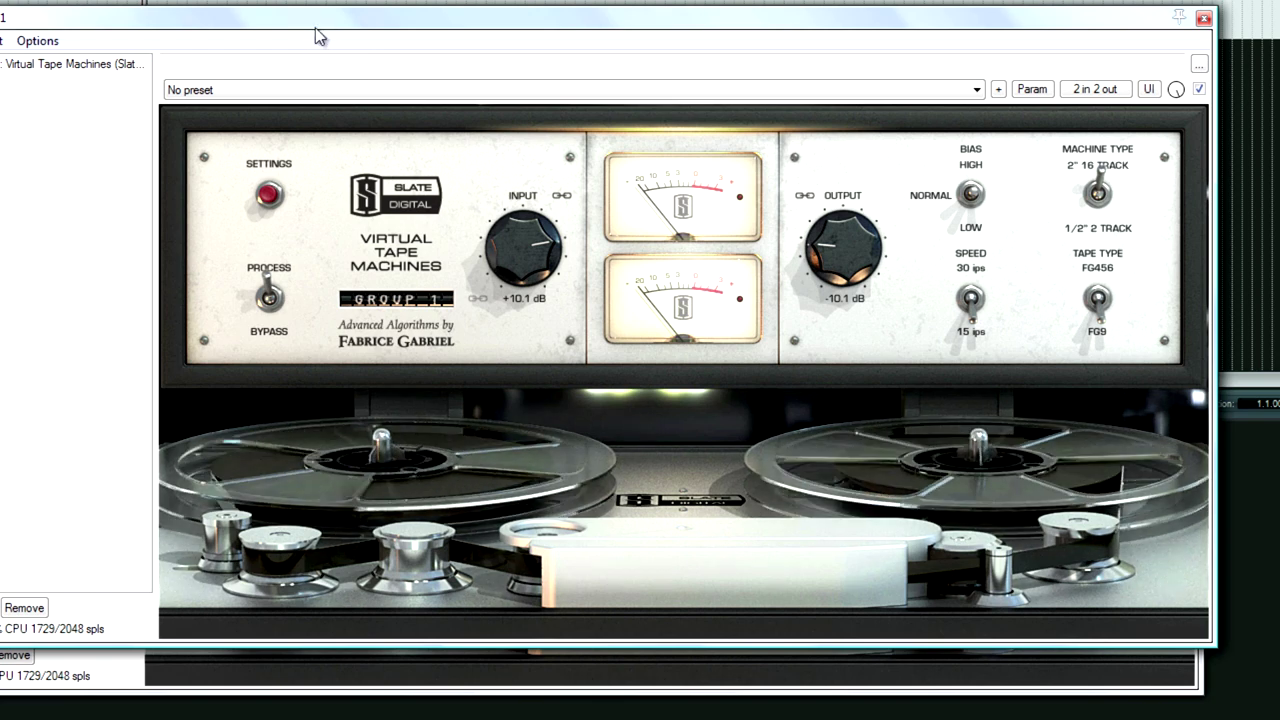
Close the master track's tape machine window and shift Track 1's FX window left.
left_click_drag(324, 34, 587, 0)
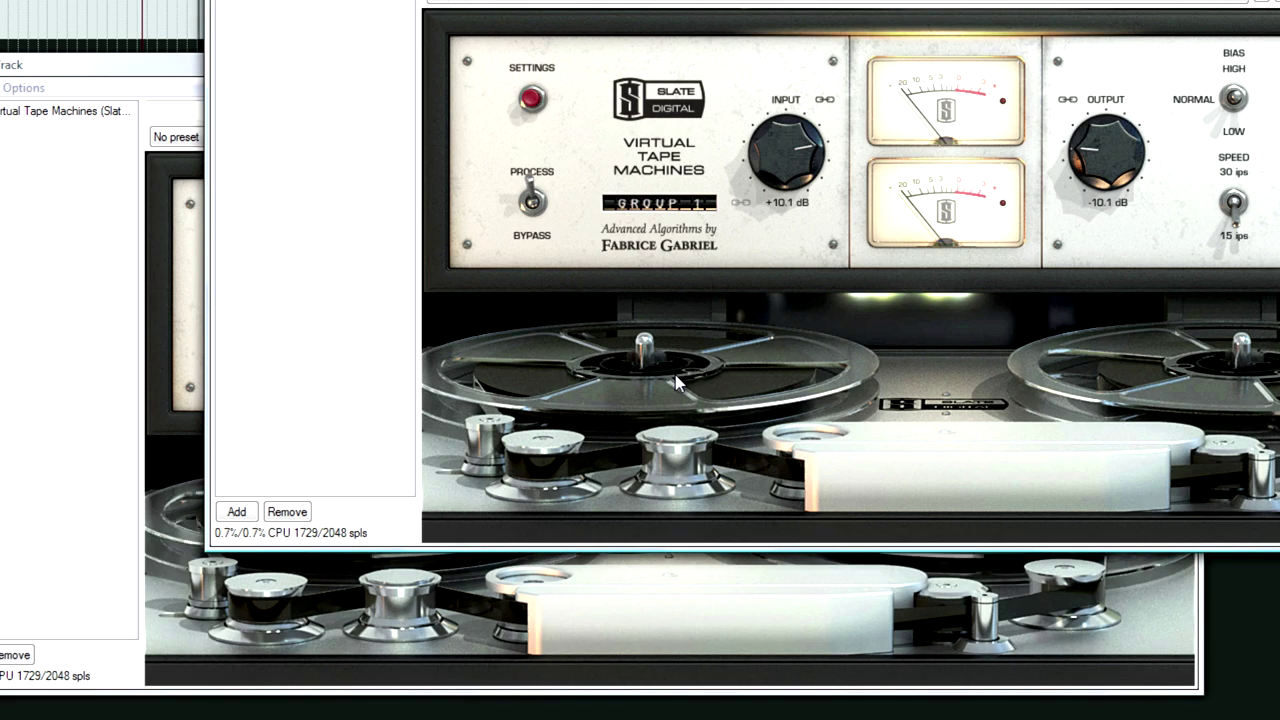
left_click(140, 67)
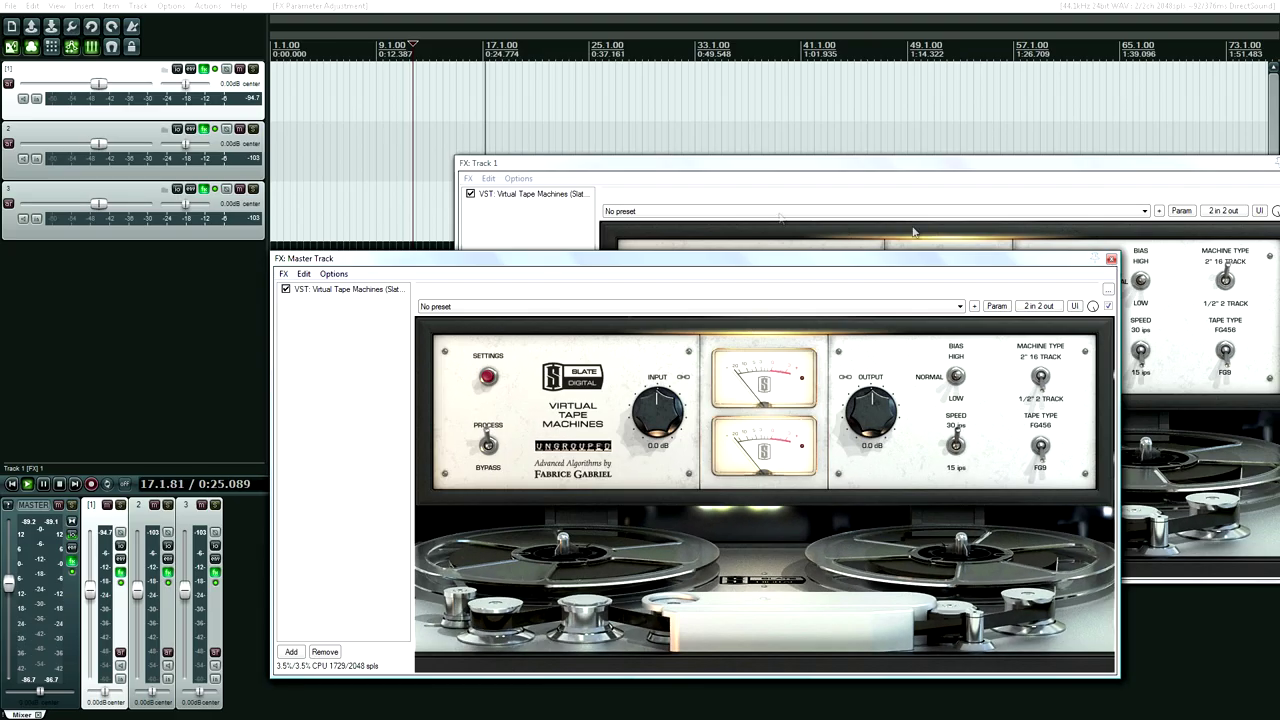
left_click(1111, 260)
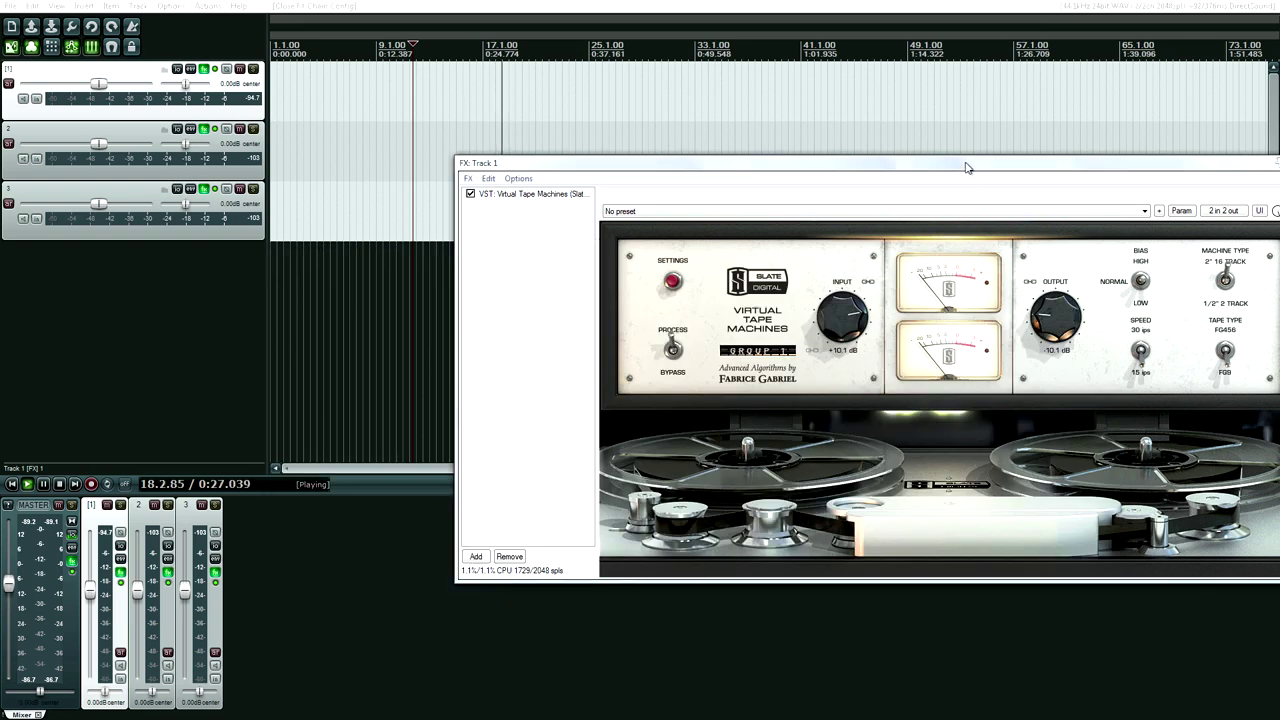
left_click_drag(965, 164, 723, 164)
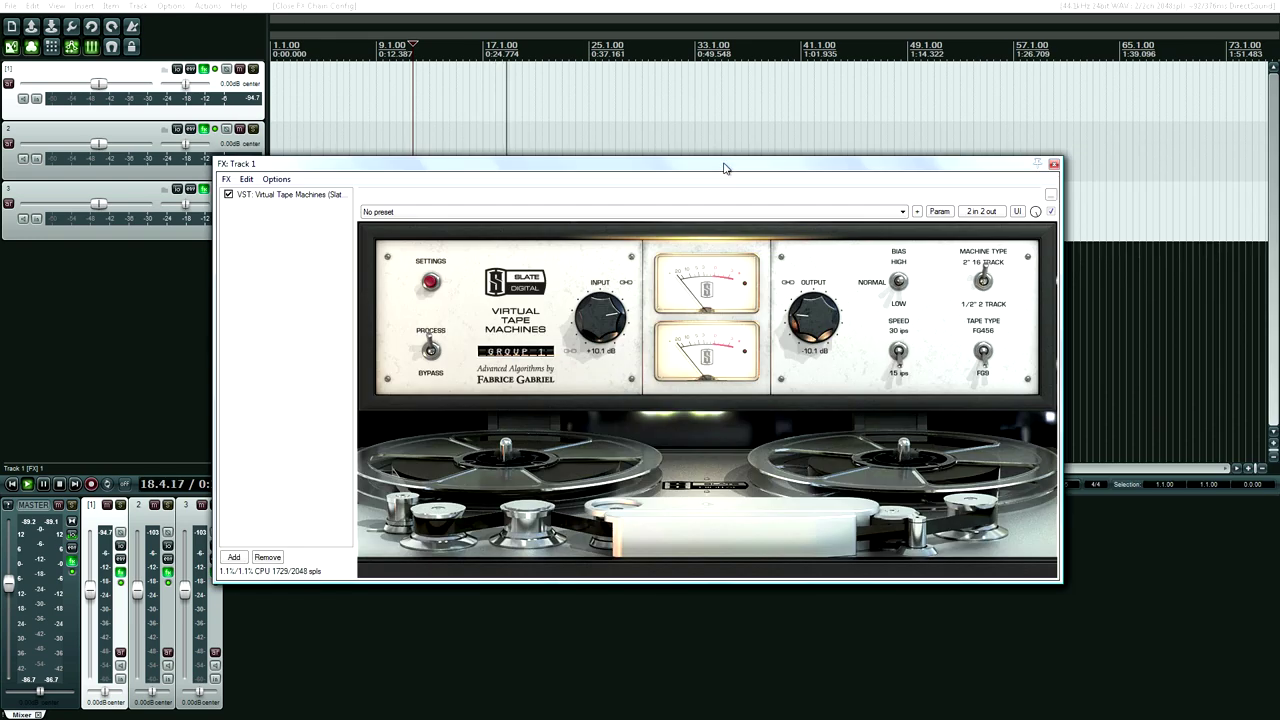
Toggle Track 1's tape machine between BYPASS and PROCESS twice, finishing on PROCESS.
left_click(431, 352)
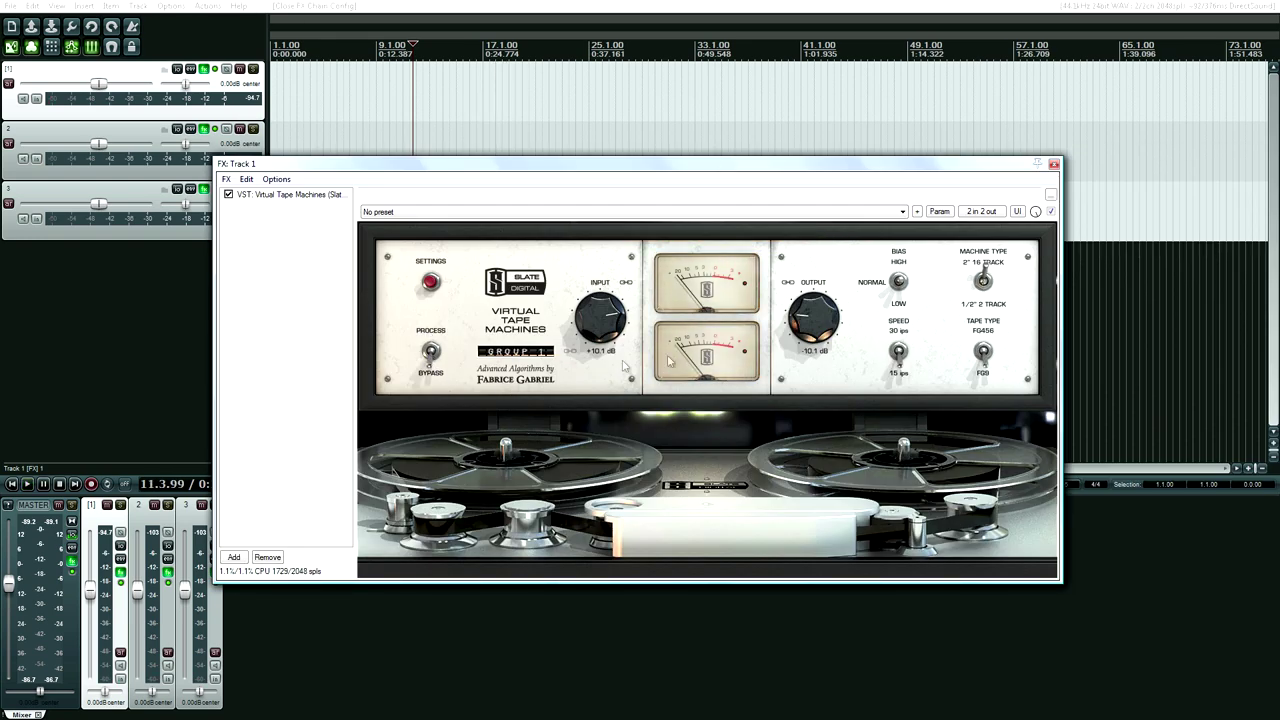
left_click(431, 351)
left_click(432, 353)
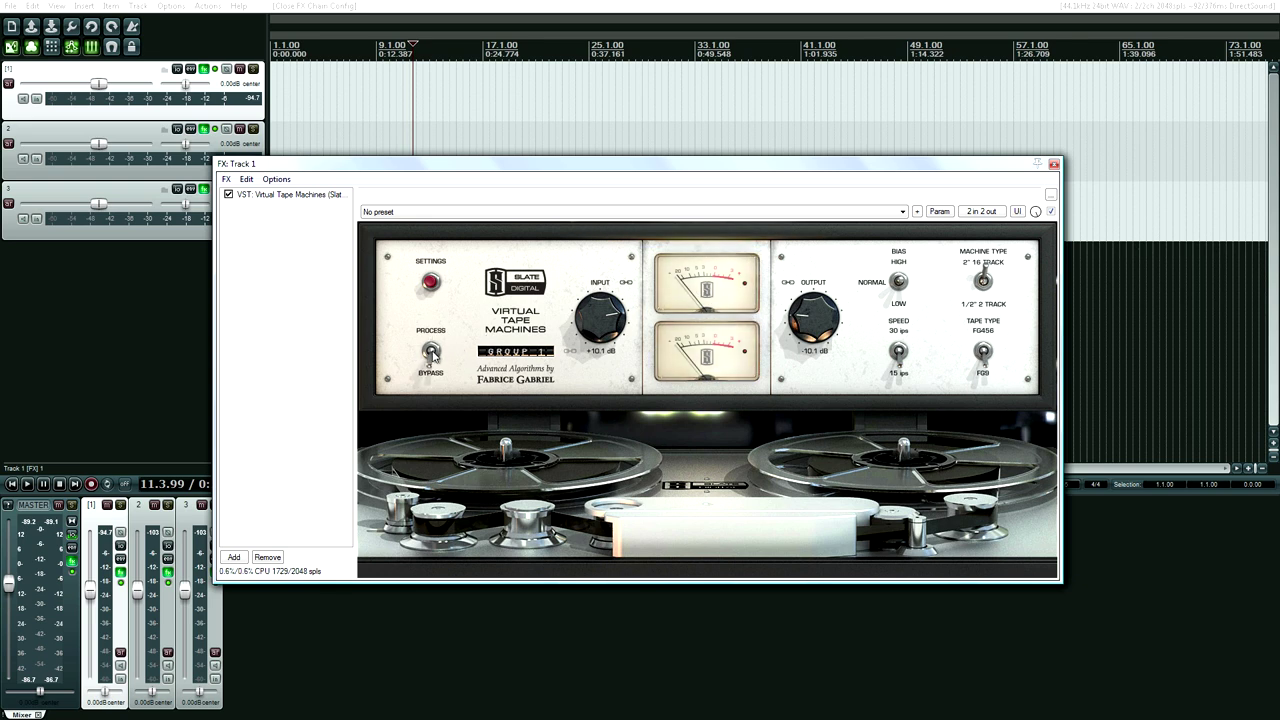
left_click(432, 353)
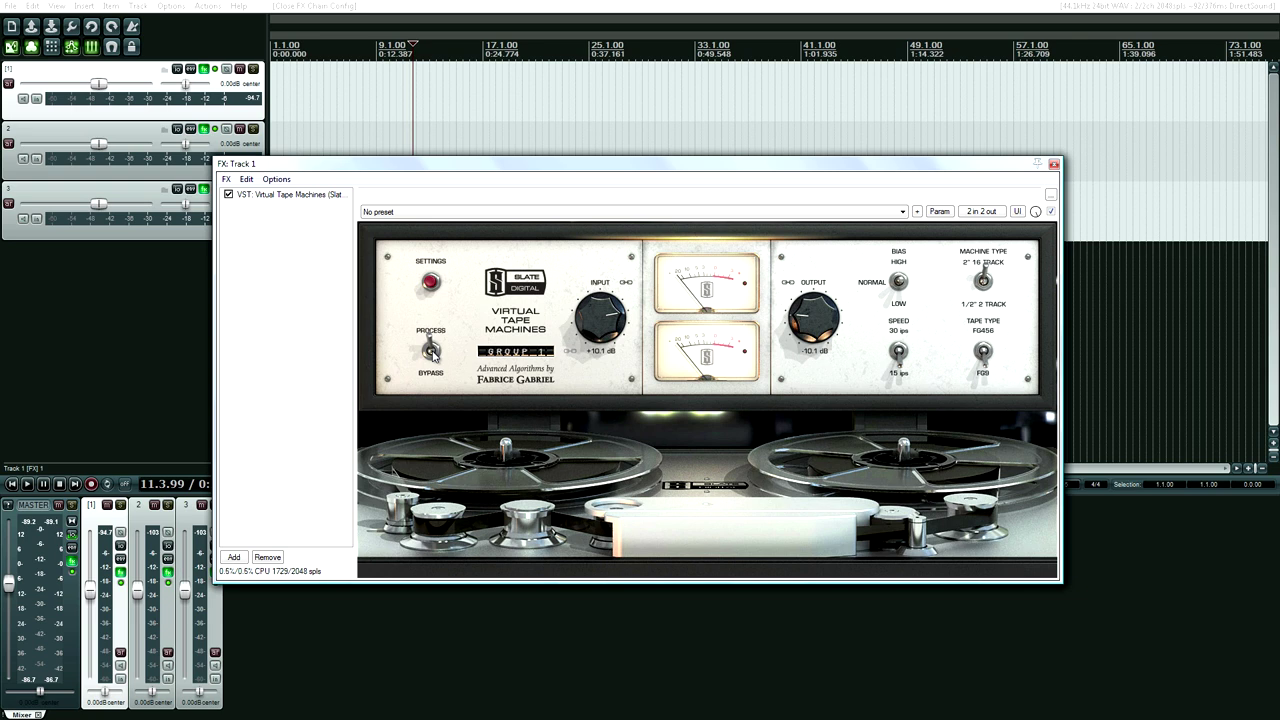